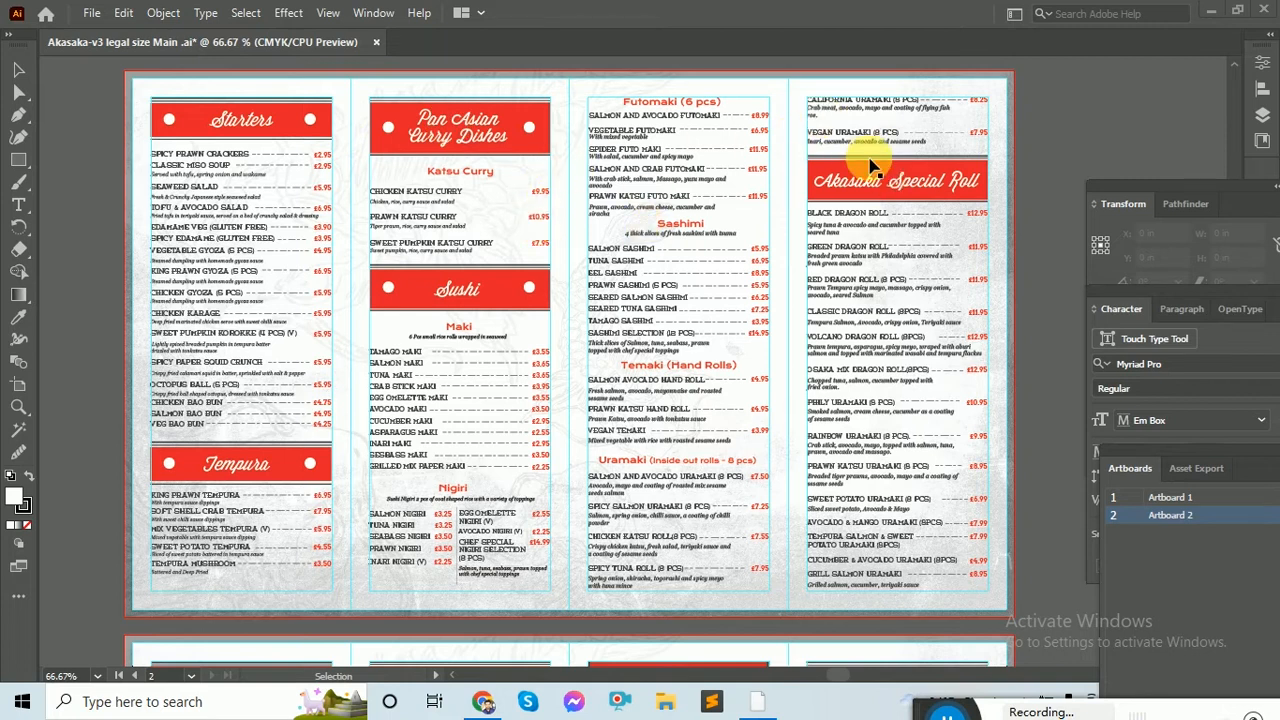
Step: Review both pages of the finished Akasaka menu, including its four-panel layout, content sections and fold guides
{"action": "scroll", "coordinate": [713, 462], "scroll_direction": "down", "scroll_amount": 8}
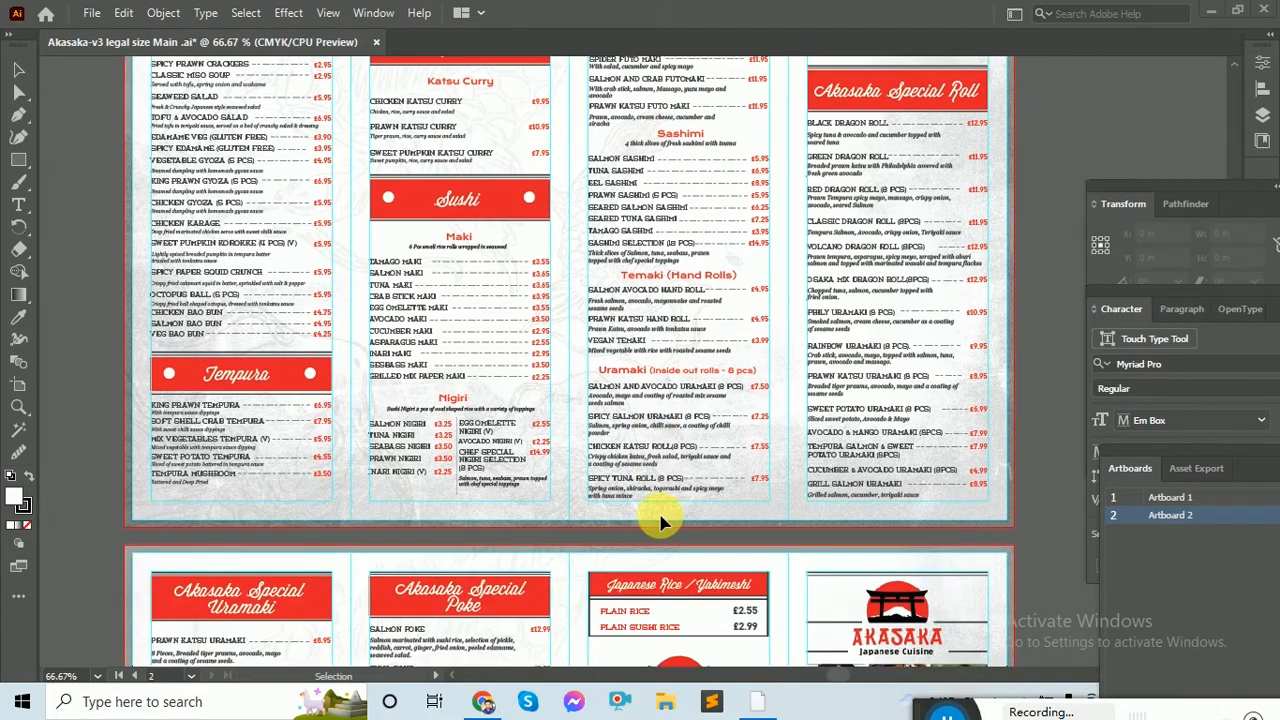
{"action": "scroll", "coordinate": [660, 511], "scroll_direction": "down", "scroll_amount": 2}
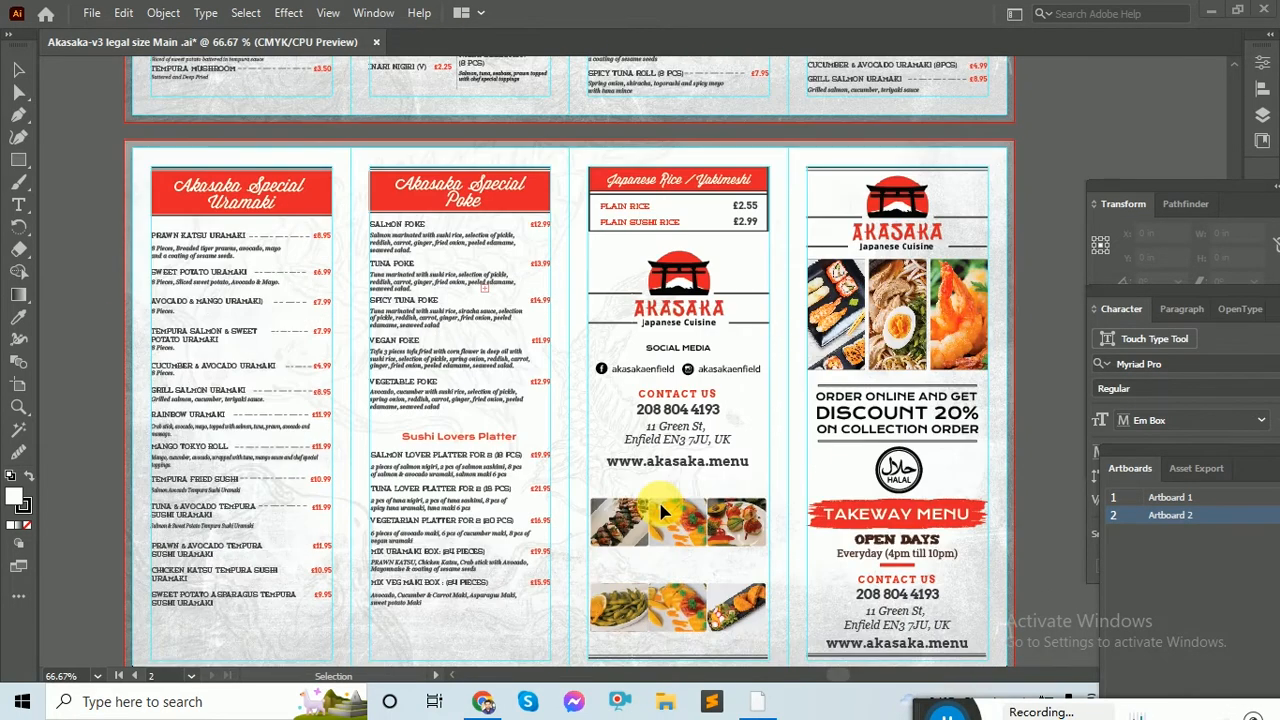
{"action": "scroll", "coordinate": [660, 511], "scroll_direction": "up", "scroll_amount": 7}
{"action": "scroll", "coordinate": [660, 511], "scroll_direction": "up", "scroll_amount": 4}
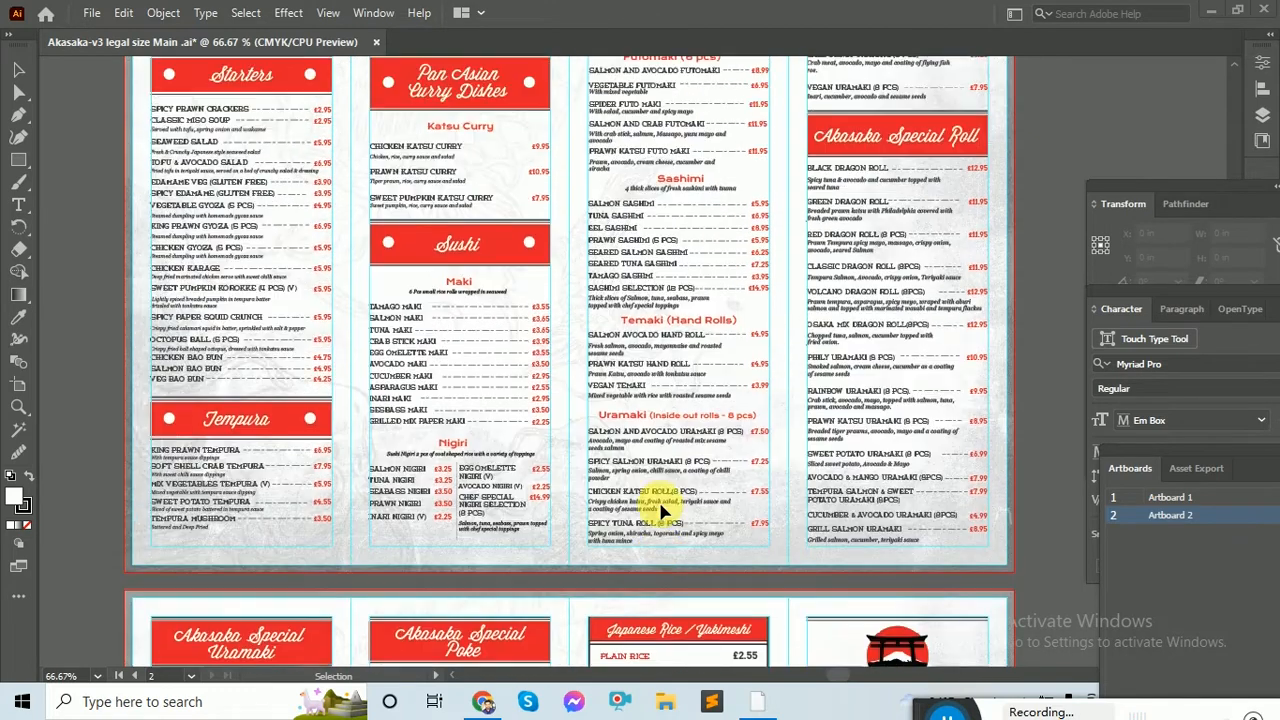
{"action": "scroll", "coordinate": [663, 510], "scroll_direction": "down", "scroll_amount": 10}
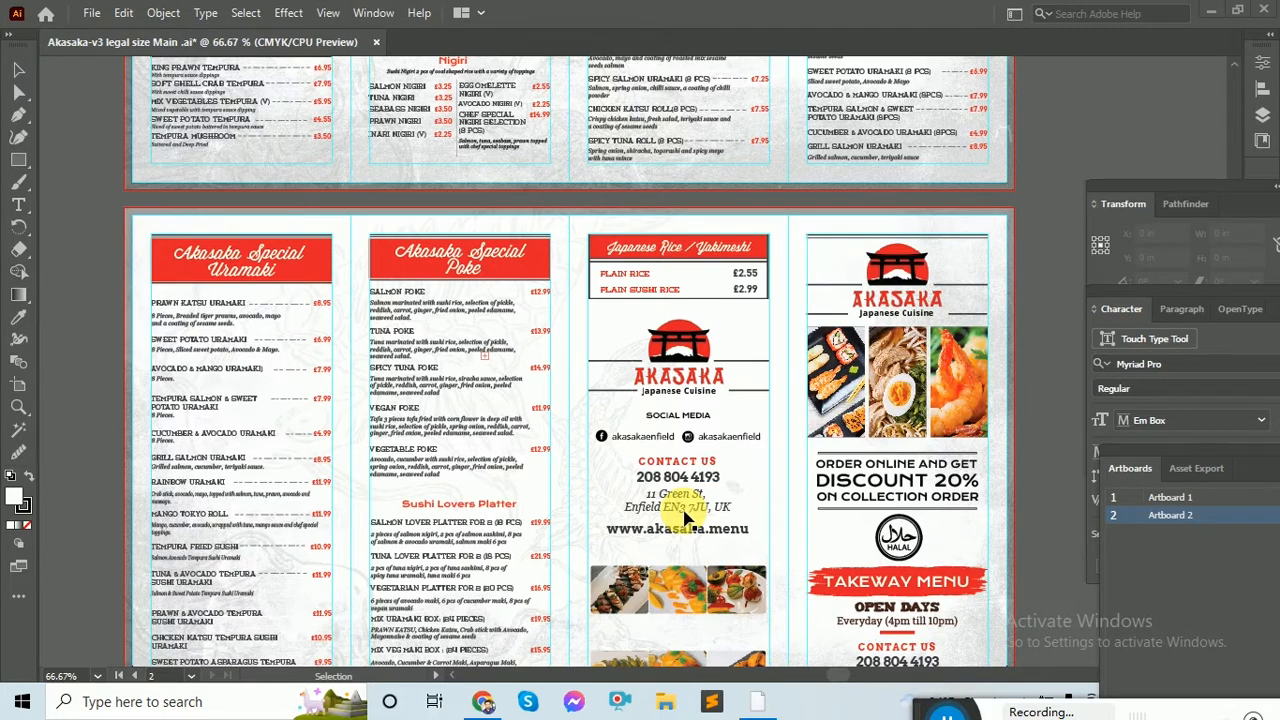
{"action": "scroll", "coordinate": [690, 530], "scroll_direction": "down", "scroll_amount": 1}
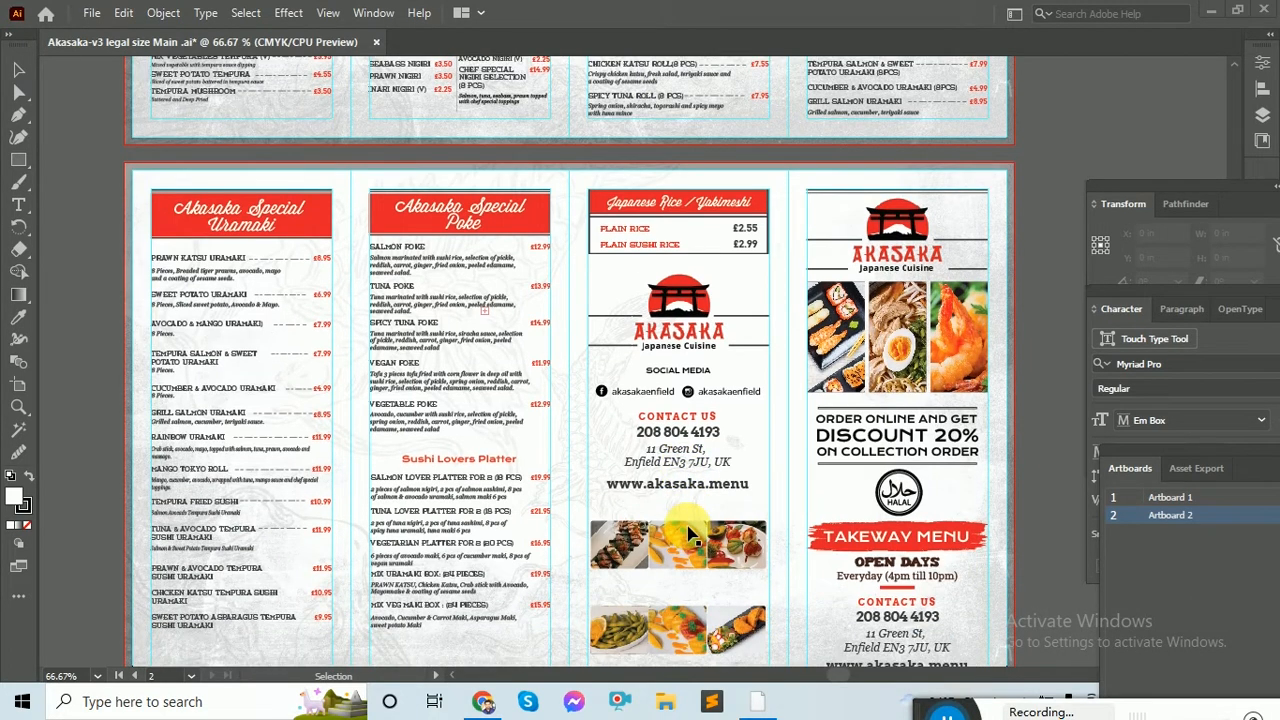
{"action": "key", "text": "ctrl+plus"}
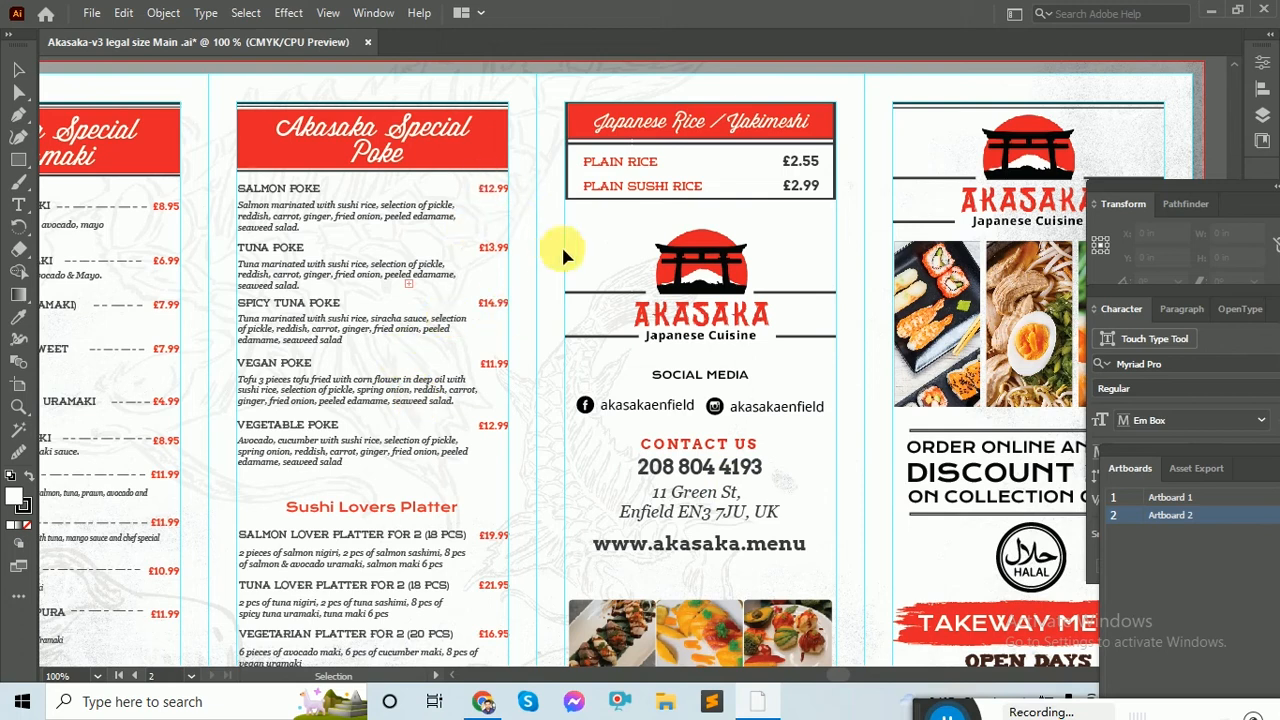
{"action": "left_click_drag", "start_coordinate": [254, 275], "coordinate": [492, 474]}
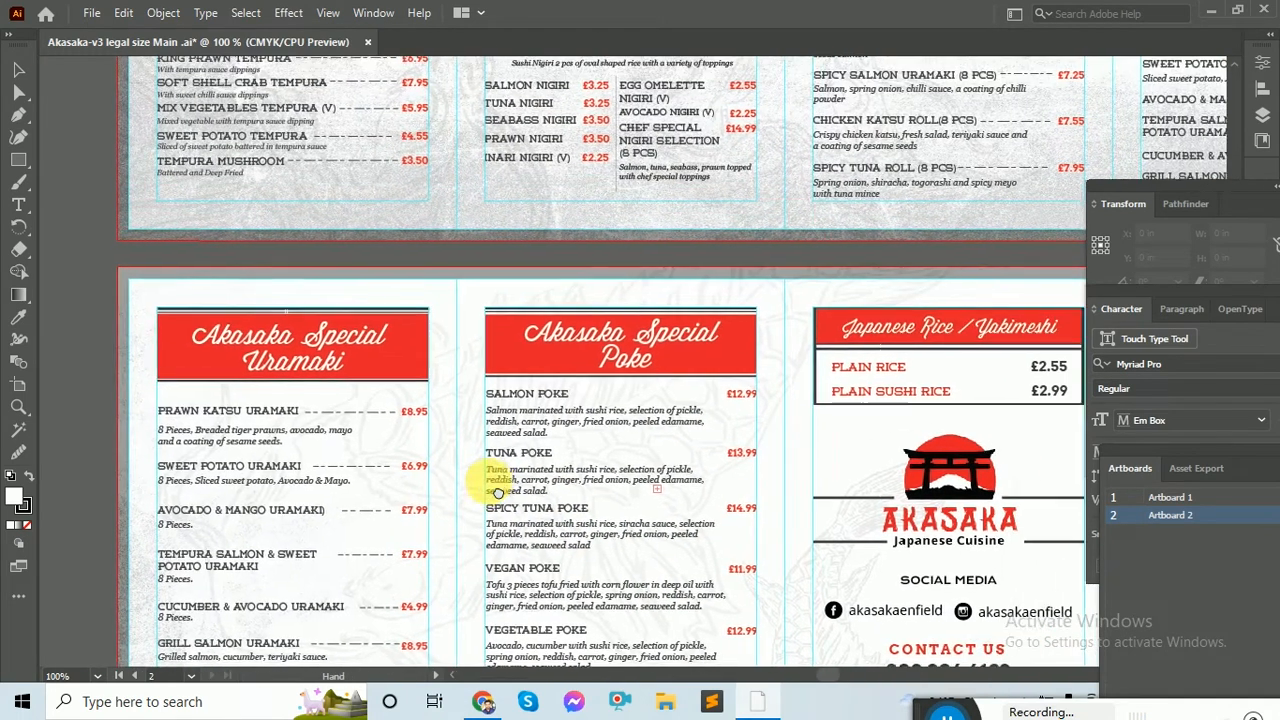
{"action": "key", "text": "ctrl+minus"}
{"action": "key", "text": "ctrl+minus"}
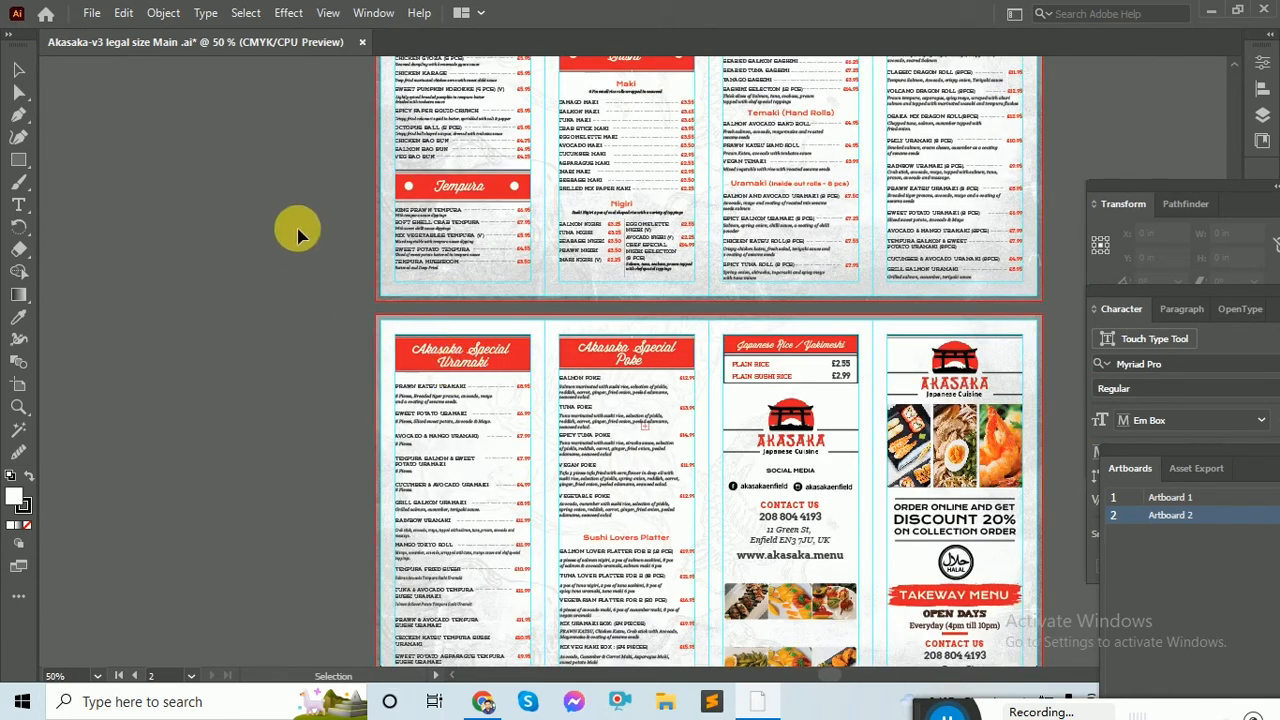
Step: Create a landscape Legal document, 14 x 8.5 in, with two artboards arranged by column, 0.125 in bleed, CMYK color and 300 ppi
{"action": "left_click", "coordinate": [93, 19]}
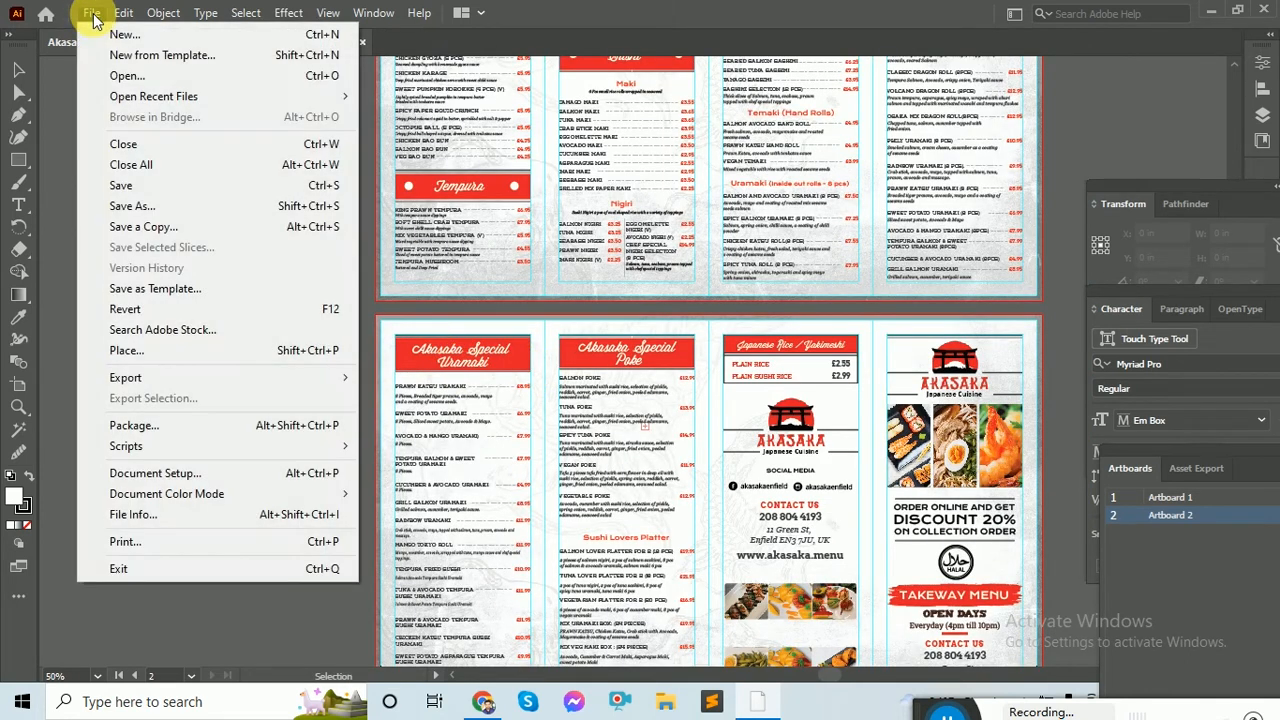
{"action": "left_click", "coordinate": [91, 19]}
{"action": "key", "text": "ctrl+n"}
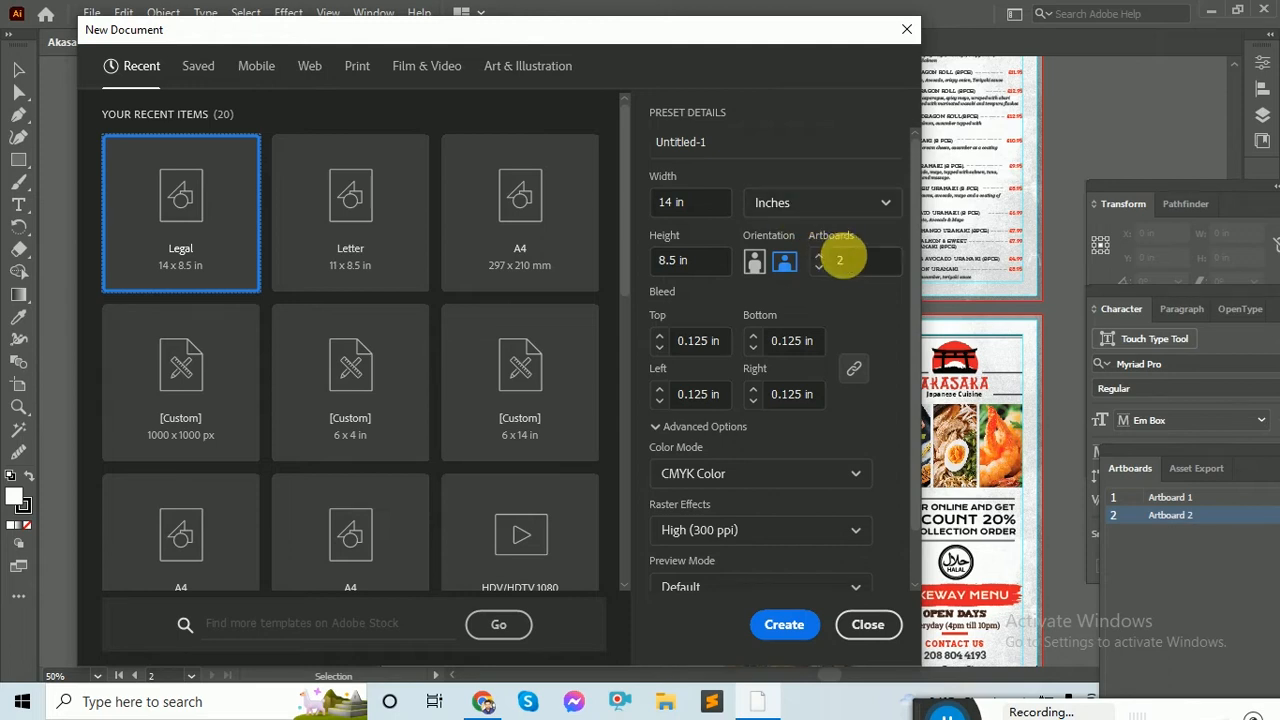
{"action": "left_click", "coordinate": [854, 262]}
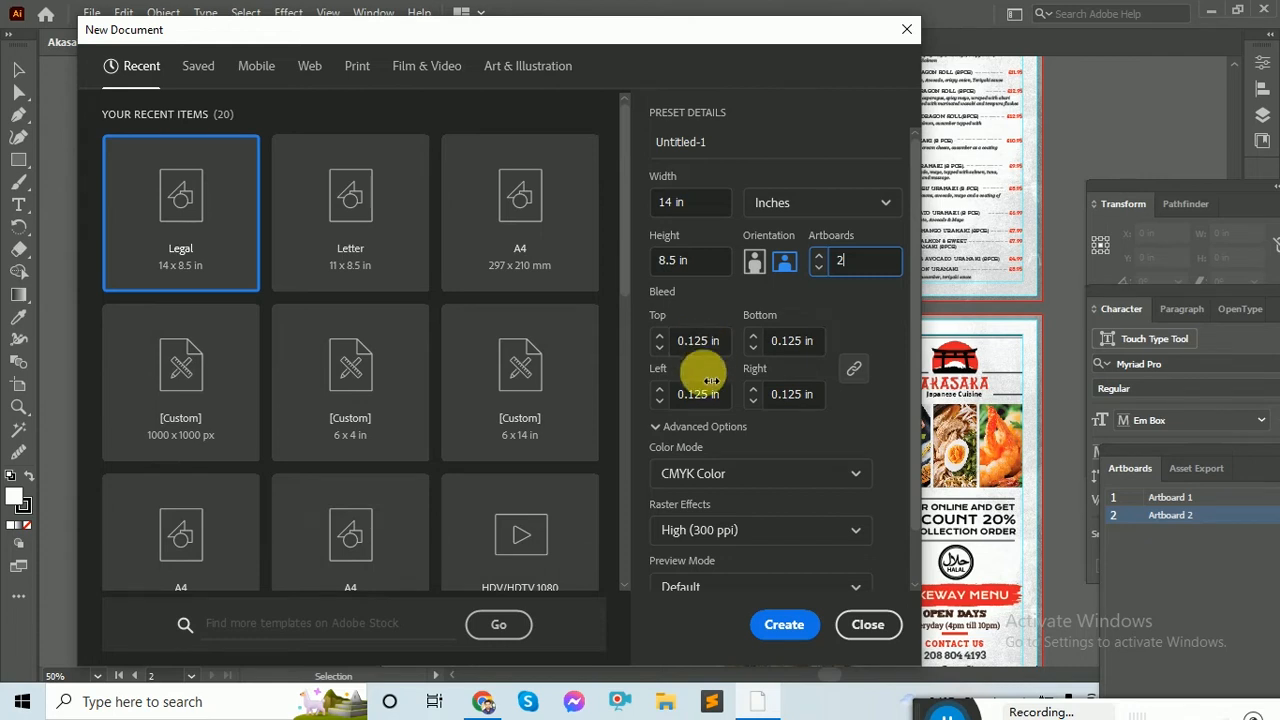
{"action": "scroll", "coordinate": [838, 447], "scroll_direction": "down", "scroll_amount": 1}
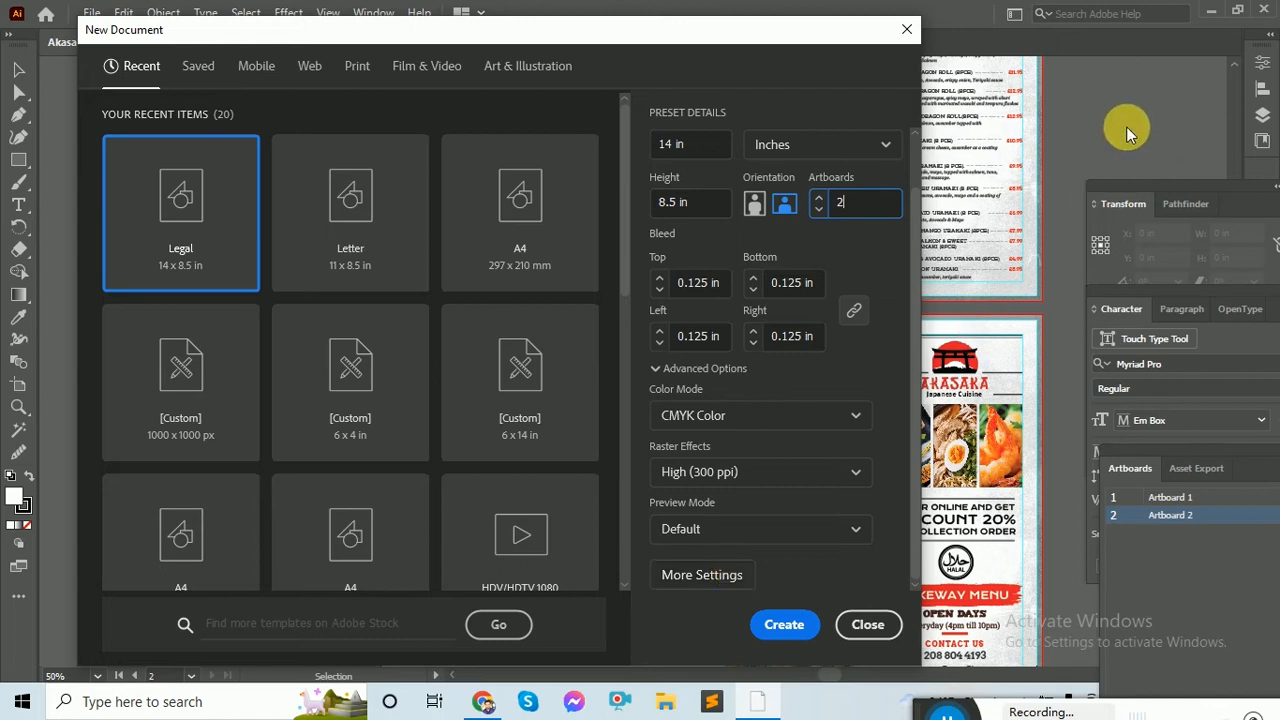
{"action": "left_click_drag", "start_coordinate": [703, 38], "coordinate": [366, 143]}
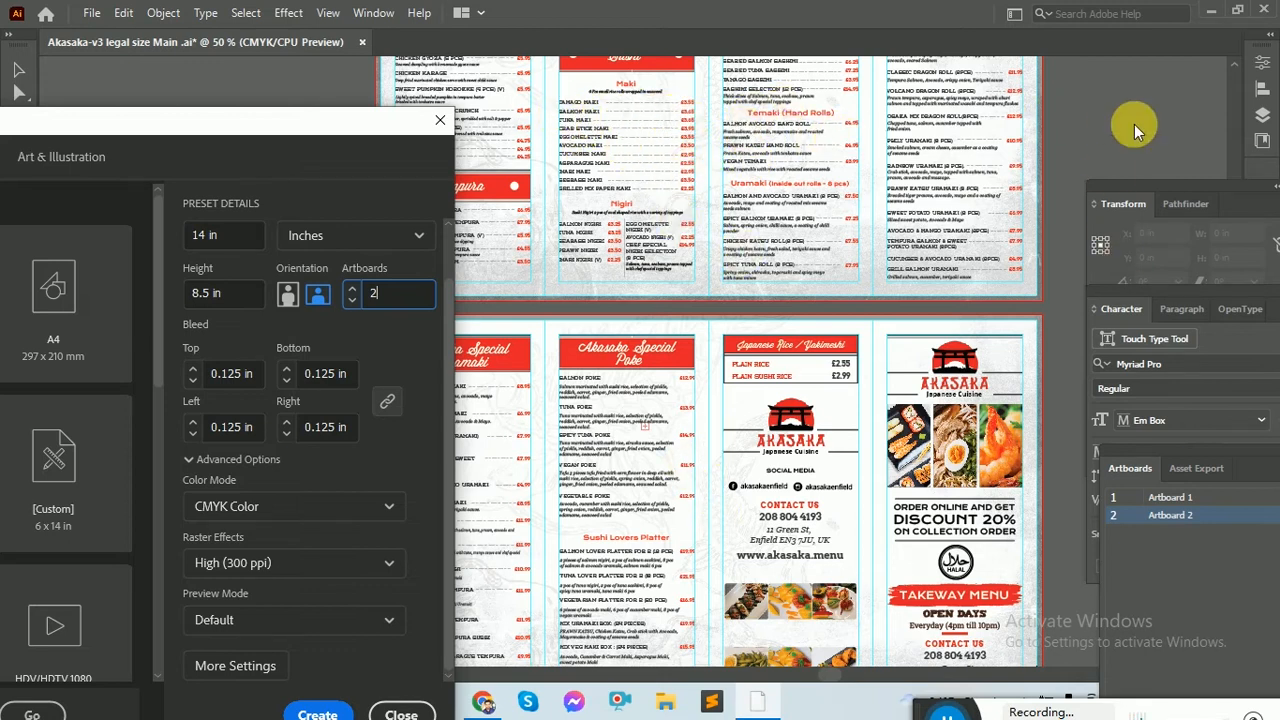
{"action": "left_click_drag", "start_coordinate": [290, 128], "coordinate": [702, 55]}
{"action": "left_click", "coordinate": [621, 593]}
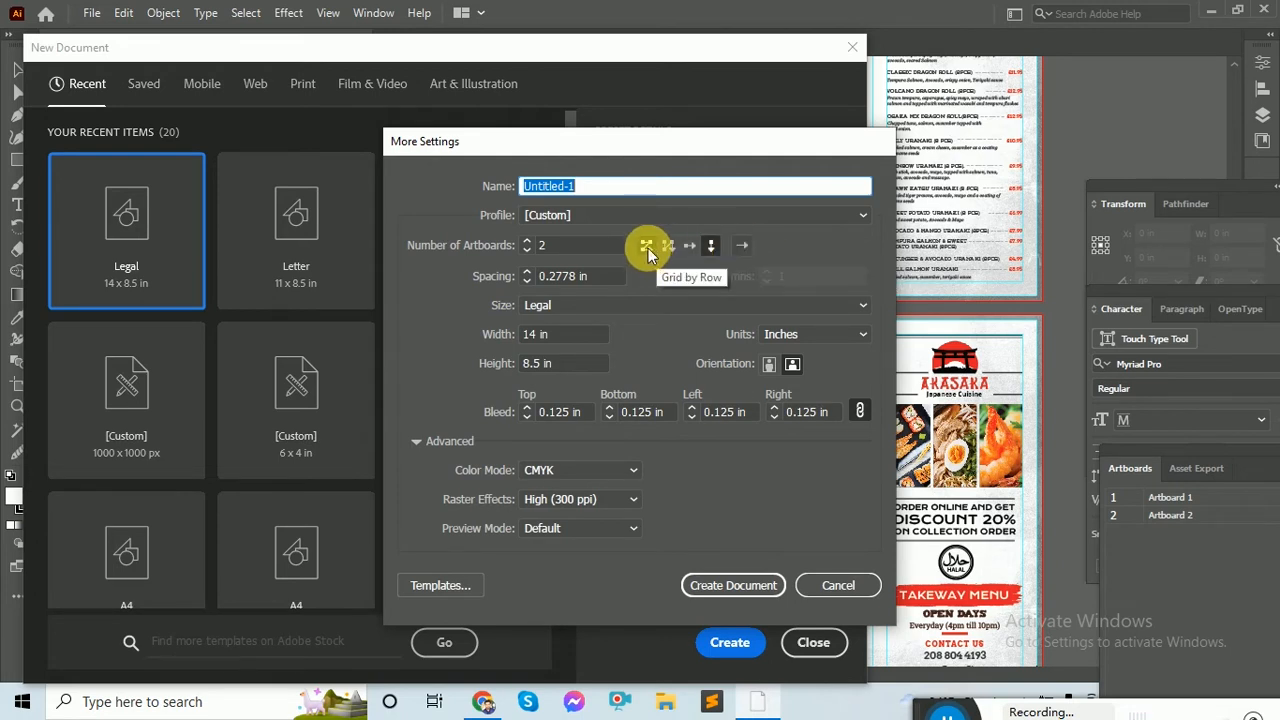
{"action": "left_click", "coordinate": [711, 250]}
{"action": "left_click", "coordinate": [764, 592]}
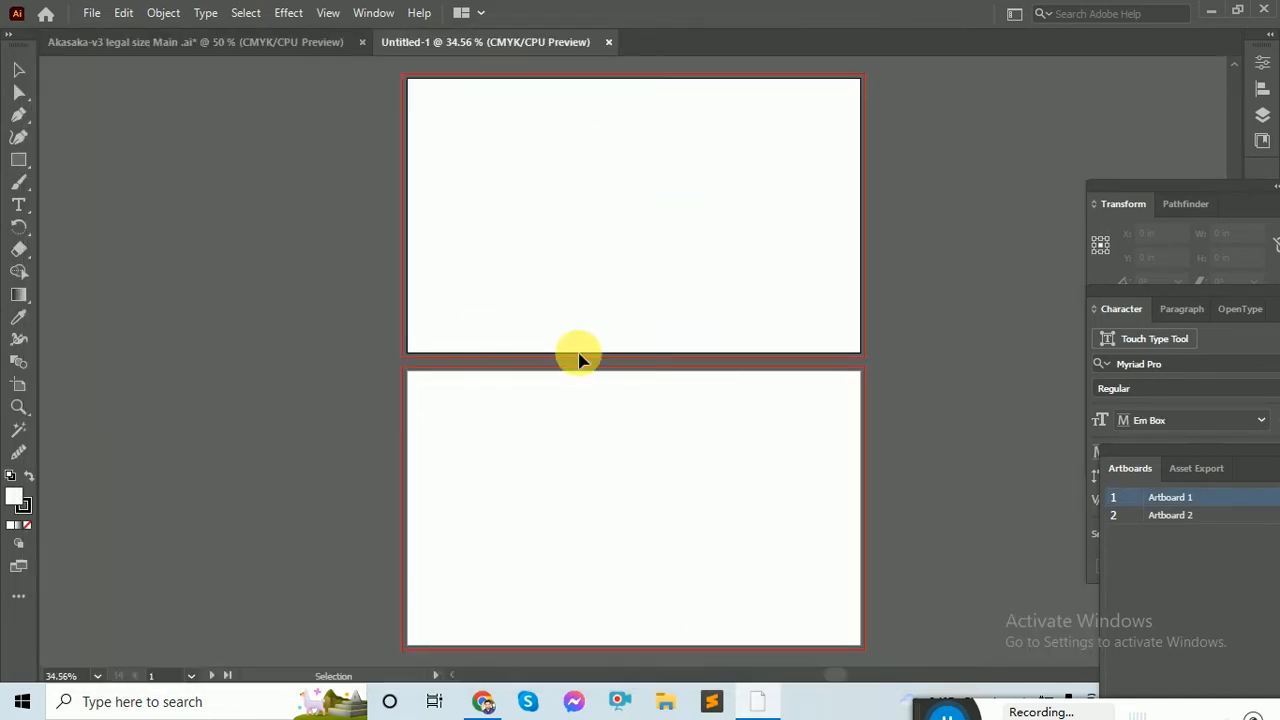
Step: Inspect the blank artboards and their bleed borders in the new document
{"action": "key", "text": "ctrl+equal"}
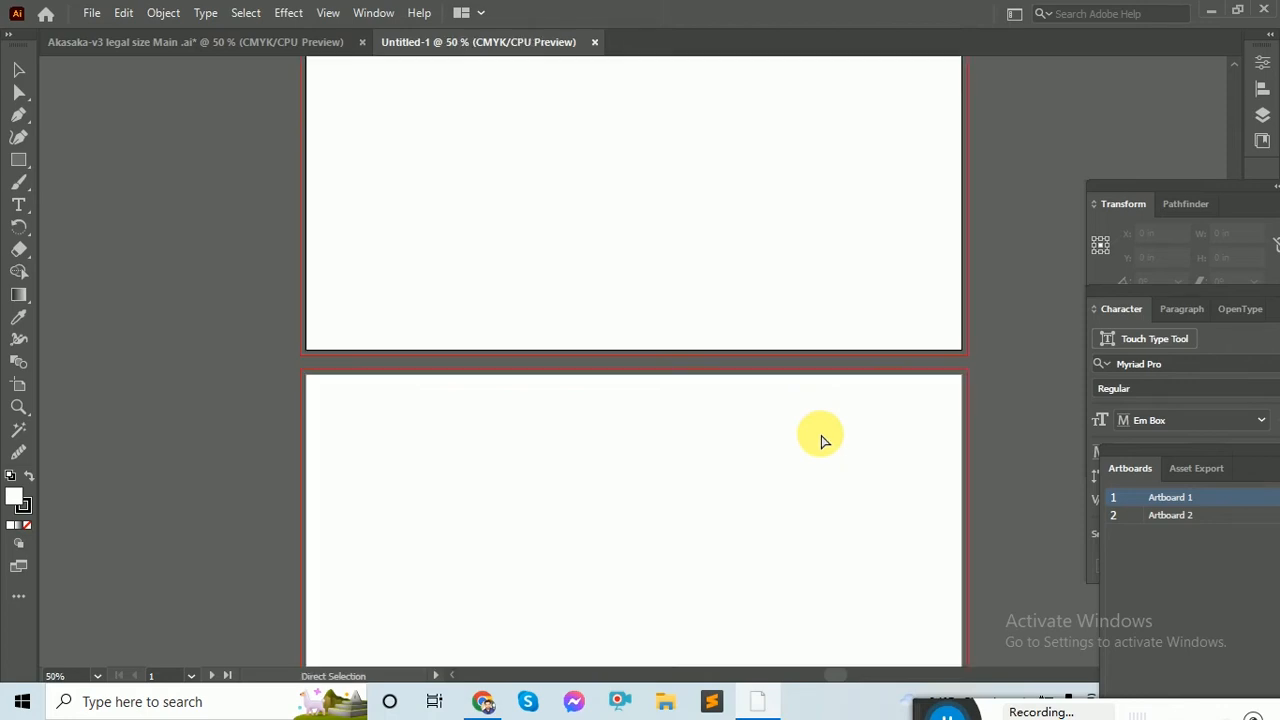
{"action": "key", "text": "ctrl+equal"}
{"action": "scroll", "coordinate": [500, 468], "scroll_direction": "up", "scroll_amount": 5}
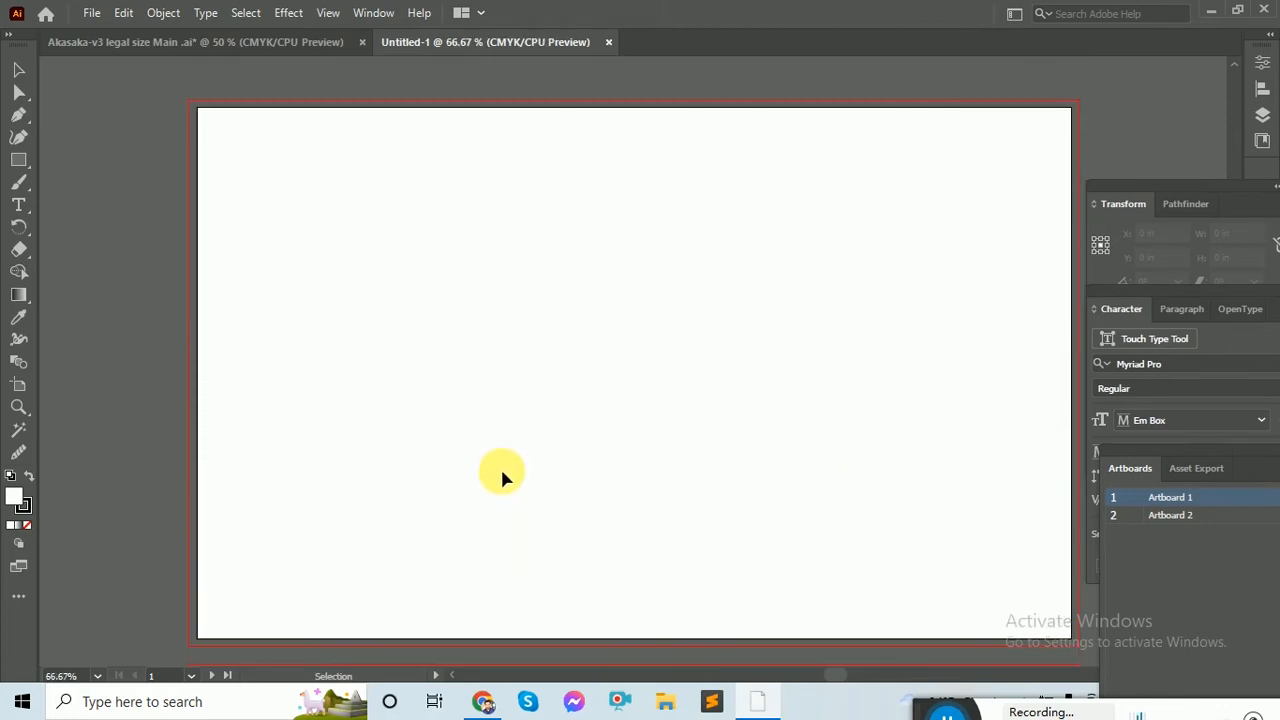
{"action": "key", "text": "ctrl+equal"}
{"action": "left_click_drag", "start_coordinate": [417, 363], "coordinate": [731, 431]}
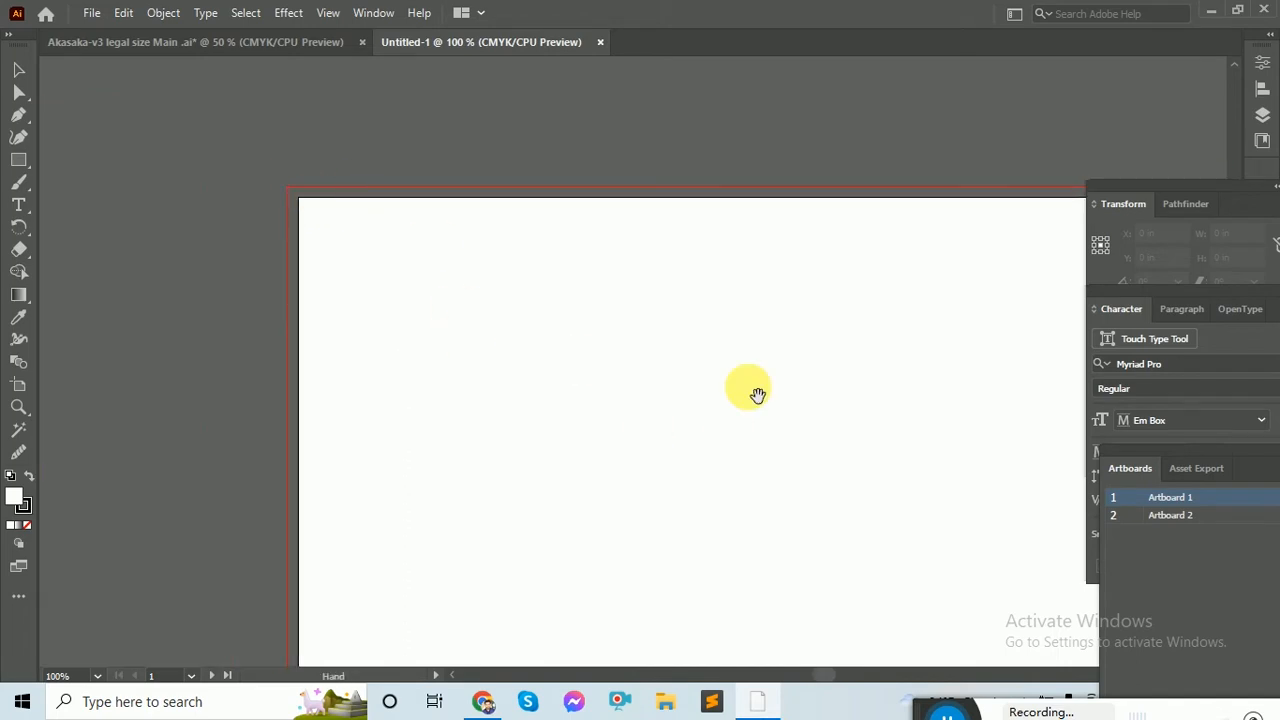
{"action": "left_click_drag", "start_coordinate": [864, 413], "coordinate": [609, 334]}
{"action": "key", "text": "ctrl+minus"}
{"action": "key", "text": "ctrl+minus"}
{"action": "scroll", "coordinate": [600, 420], "scroll_direction": "down", "scroll_amount": 1}
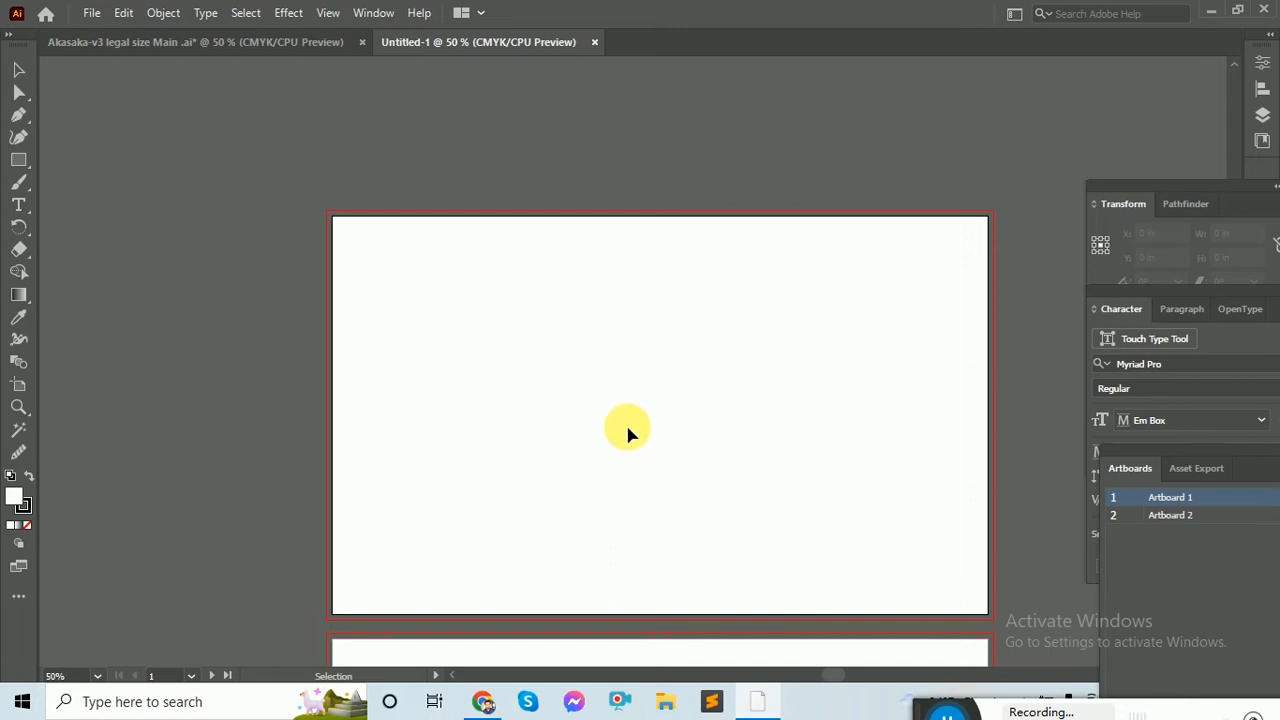
{"action": "scroll", "coordinate": [625, 422], "scroll_direction": "down", "scroll_amount": 2}
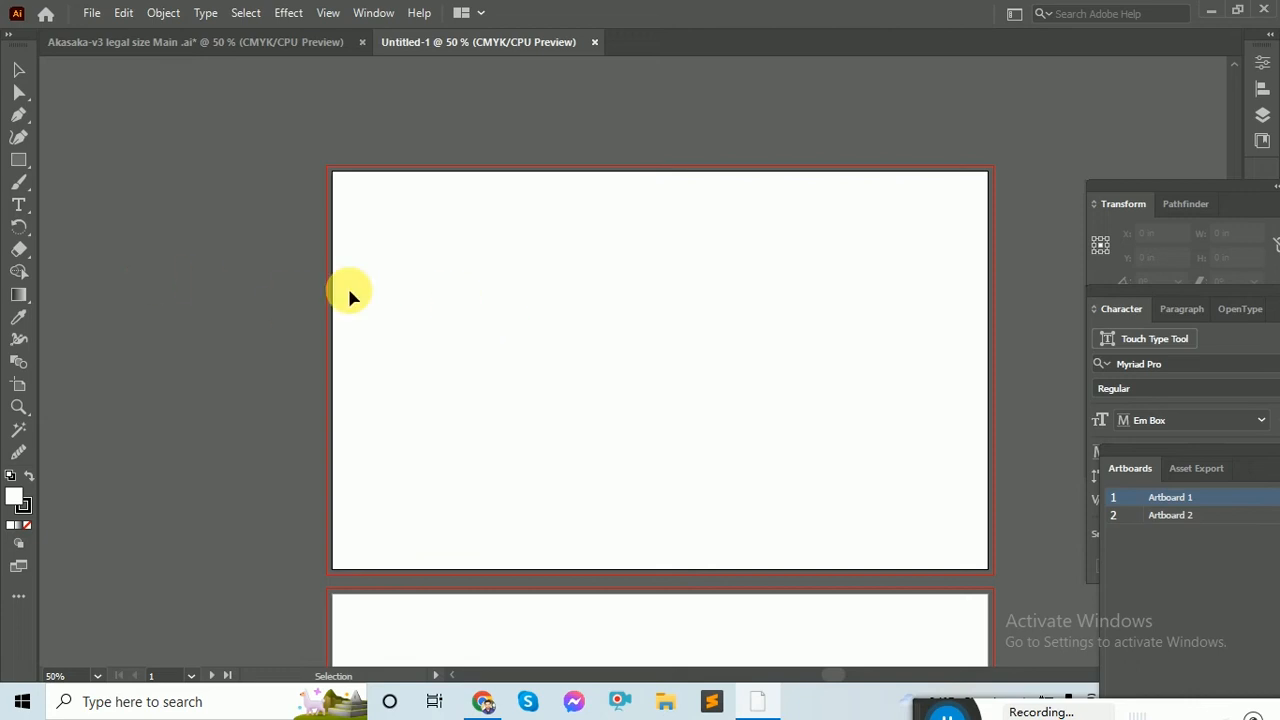
{"action": "scroll", "coordinate": [347, 291], "scroll_direction": "down", "scroll_amount": 1}
{"action": "scroll", "coordinate": [347, 291], "scroll_direction": "up", "scroll_amount": 1}
Step: Draw a rectangle 14 in wide and 8.5 in high with the Rectangle tool
{"action": "left_click", "coordinate": [22, 161]}
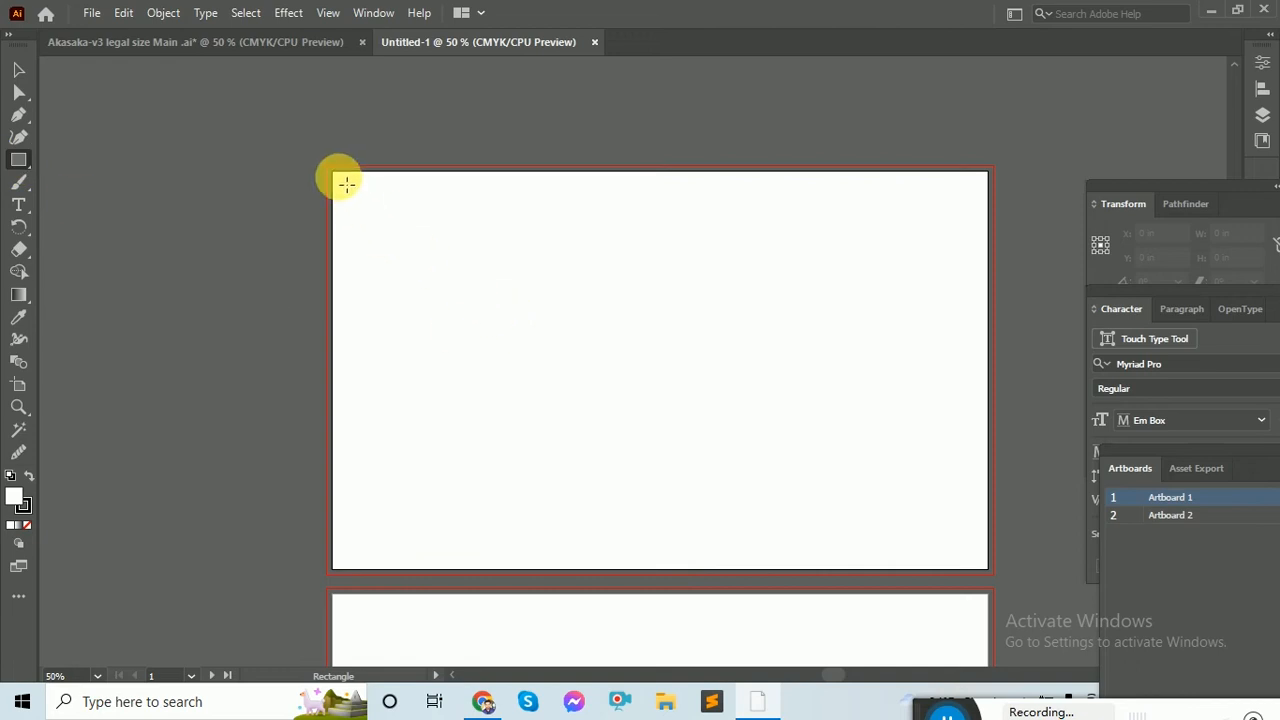
{"action": "left_click", "coordinate": [149, 283]}
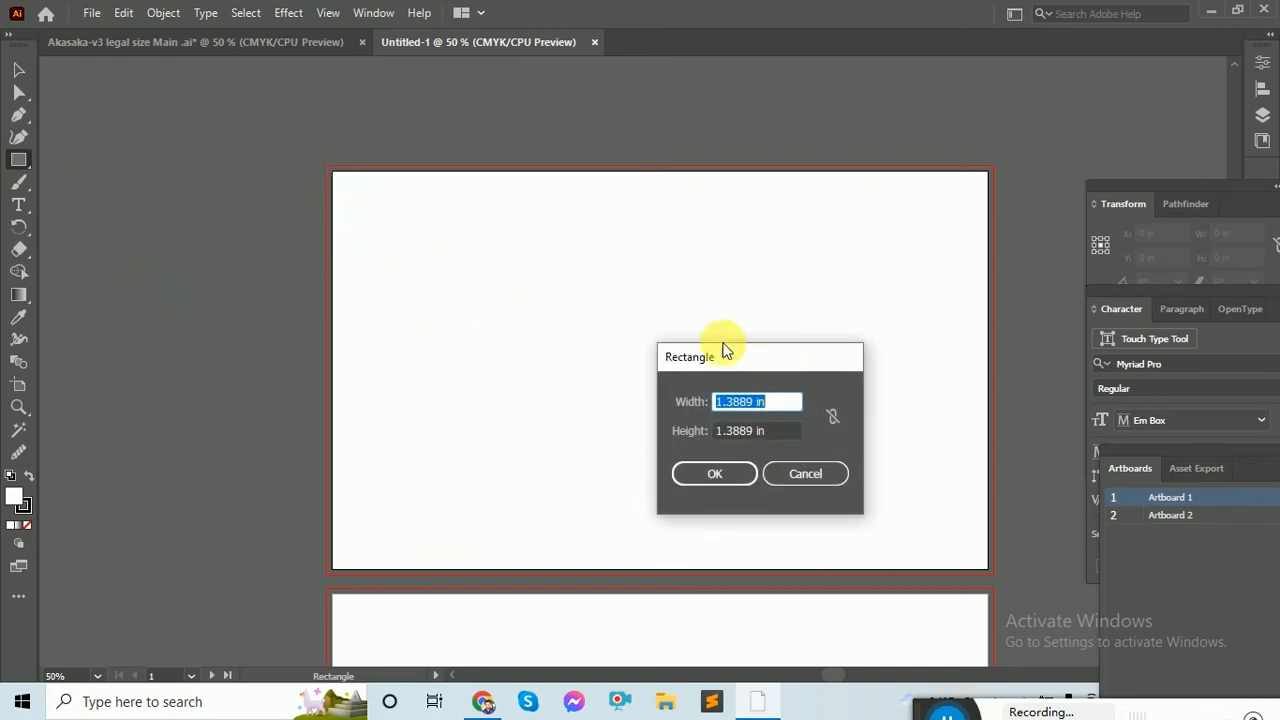
{"action": "left_click_drag", "start_coordinate": [771, 360], "coordinate": [529, 286]}
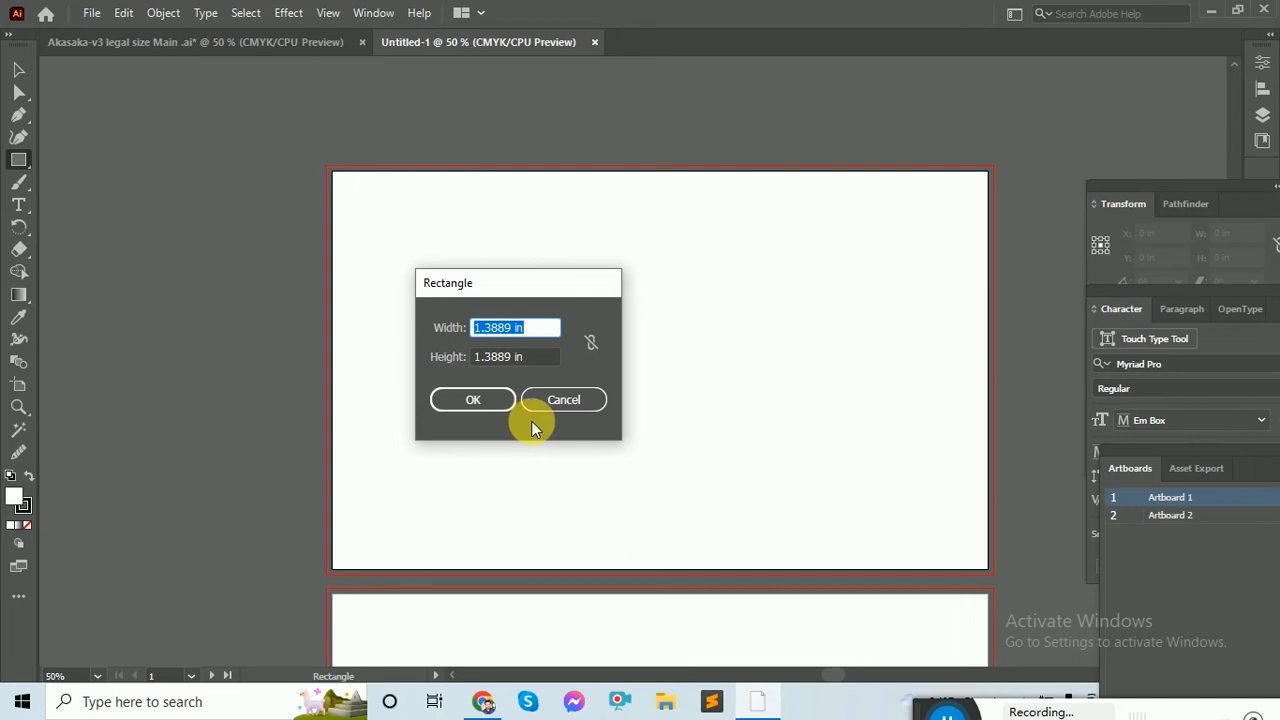
{"action": "type", "text": "14"}
{"action": "key", "text": "Tab"}
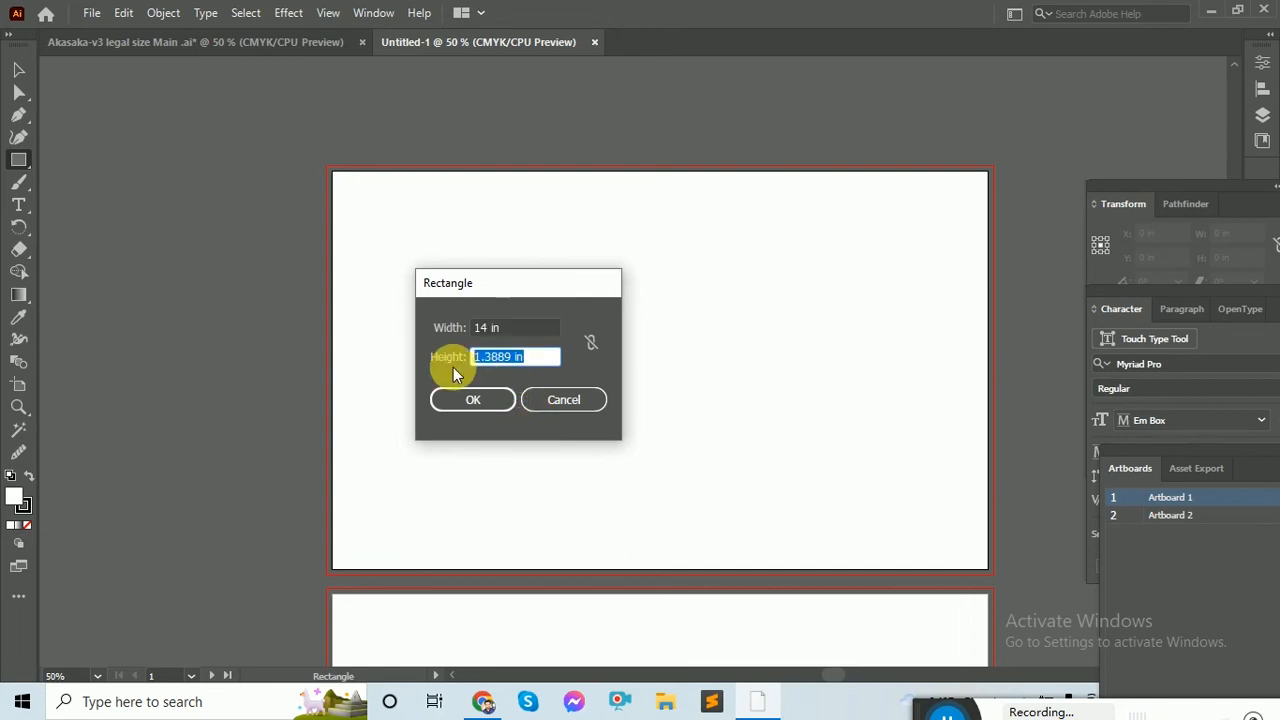
{"action": "type", "text": "8.5"}
{"action": "left_click", "coordinate": [482, 403]}
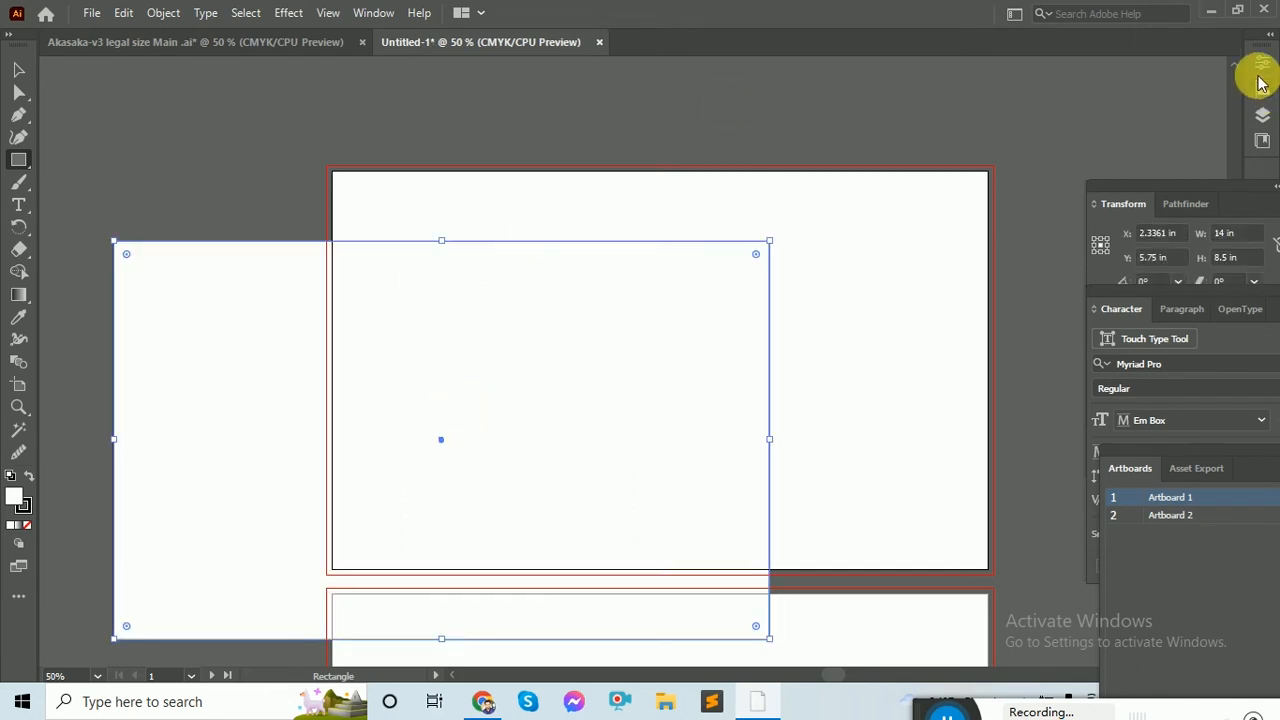
Step: Fill the rectangle with red and align it horizontally and vertically to cover the first artboard exactly
{"action": "left_click", "coordinate": [1265, 64]}
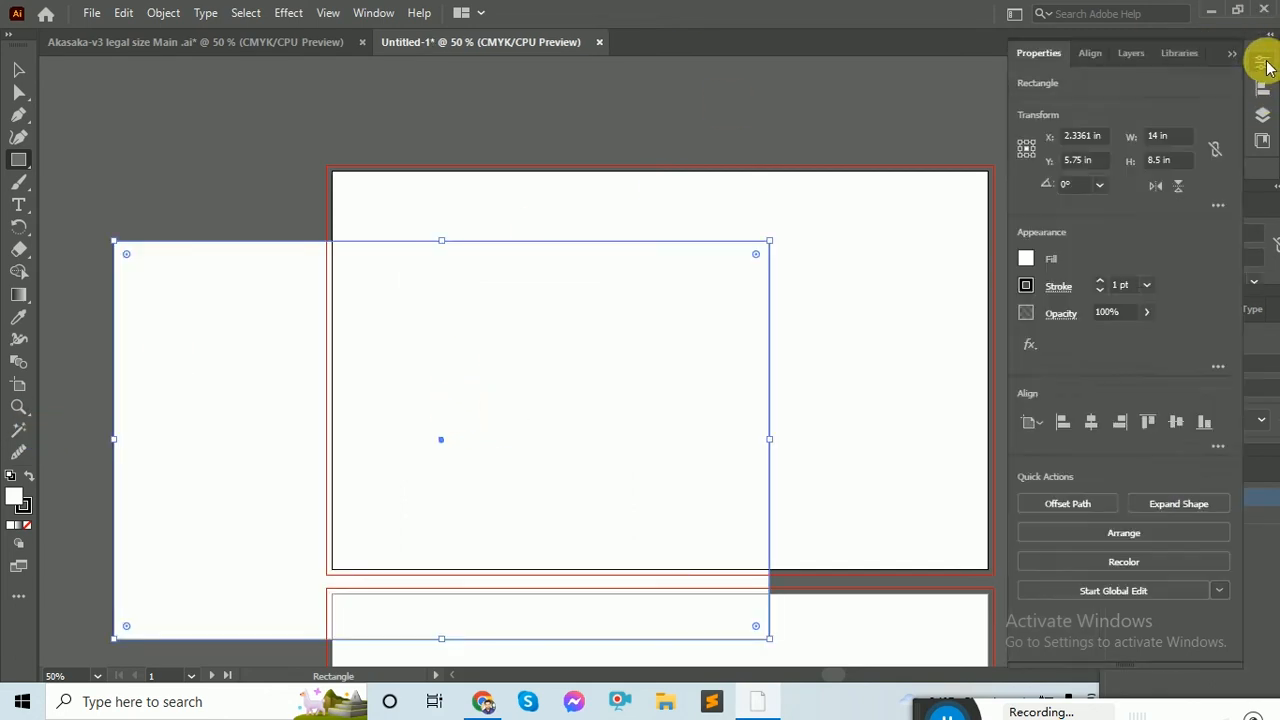
{"action": "left_click", "coordinate": [1025, 258]}
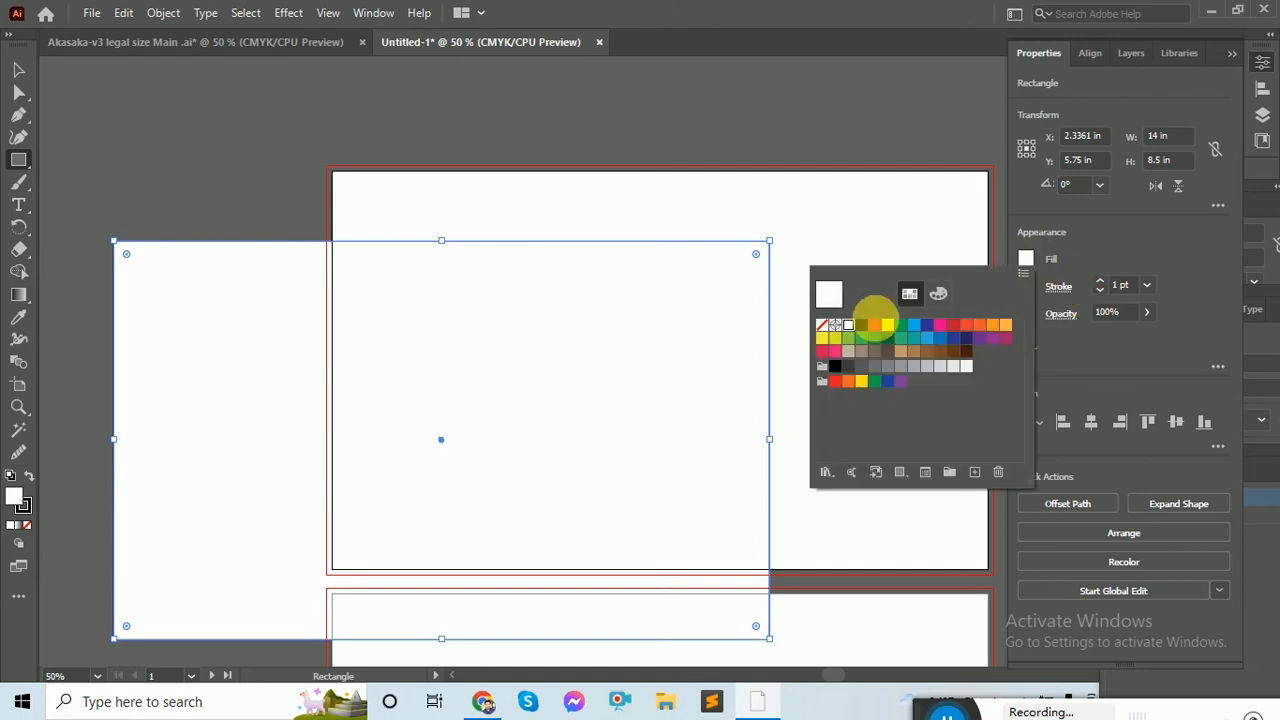
{"action": "left_click", "coordinate": [877, 327]}
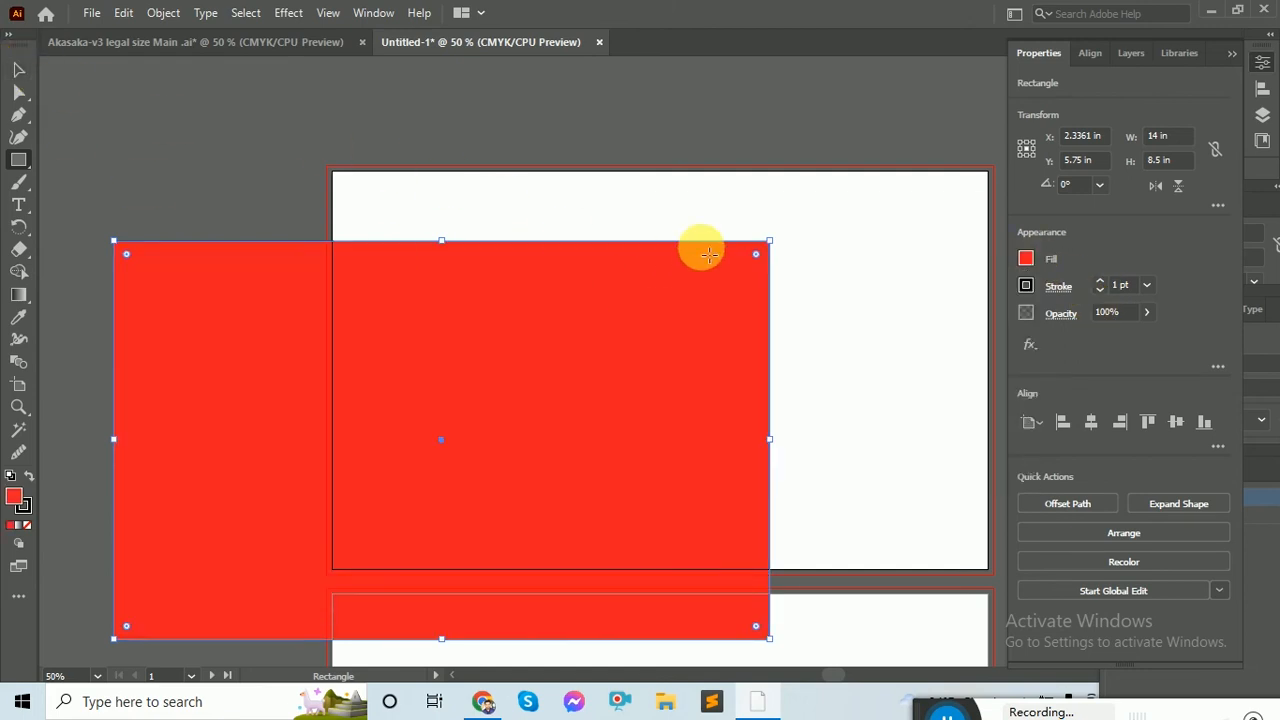
{"action": "left_click_drag", "start_coordinate": [780, 123], "coordinate": [680, 109]}
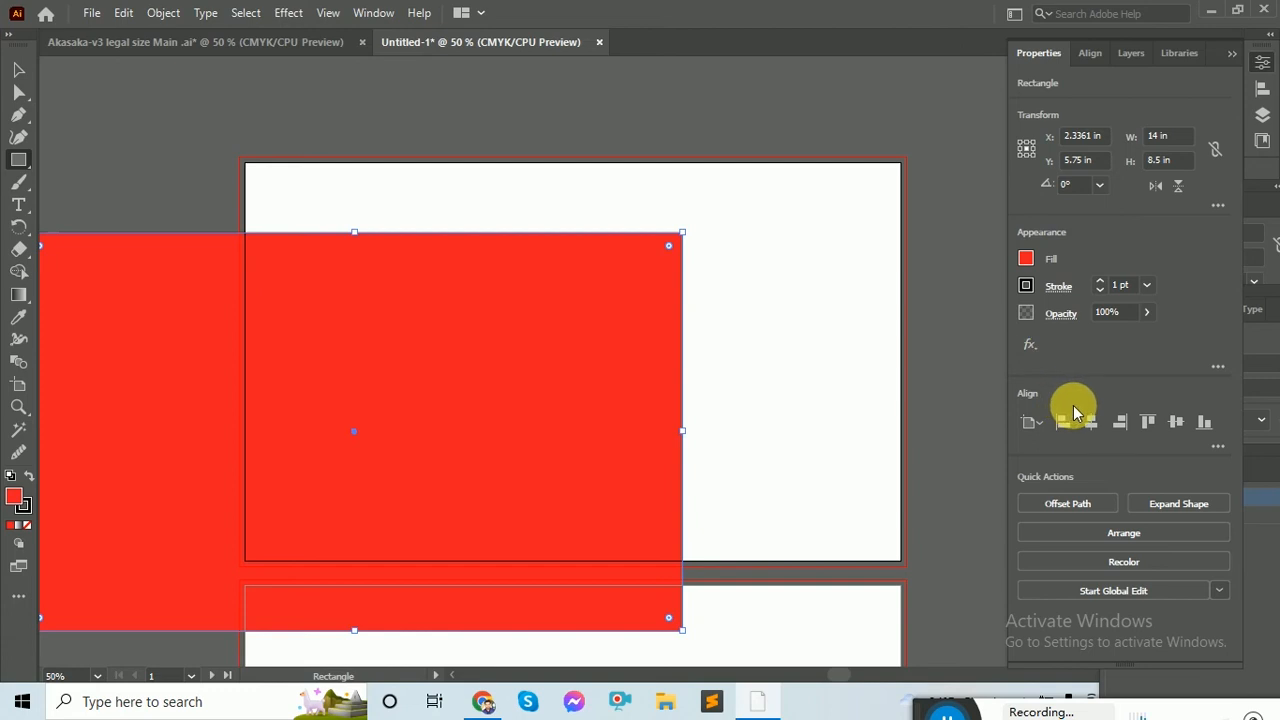
{"action": "left_click", "coordinate": [1120, 421]}
{"action": "left_click", "coordinate": [1175, 422]}
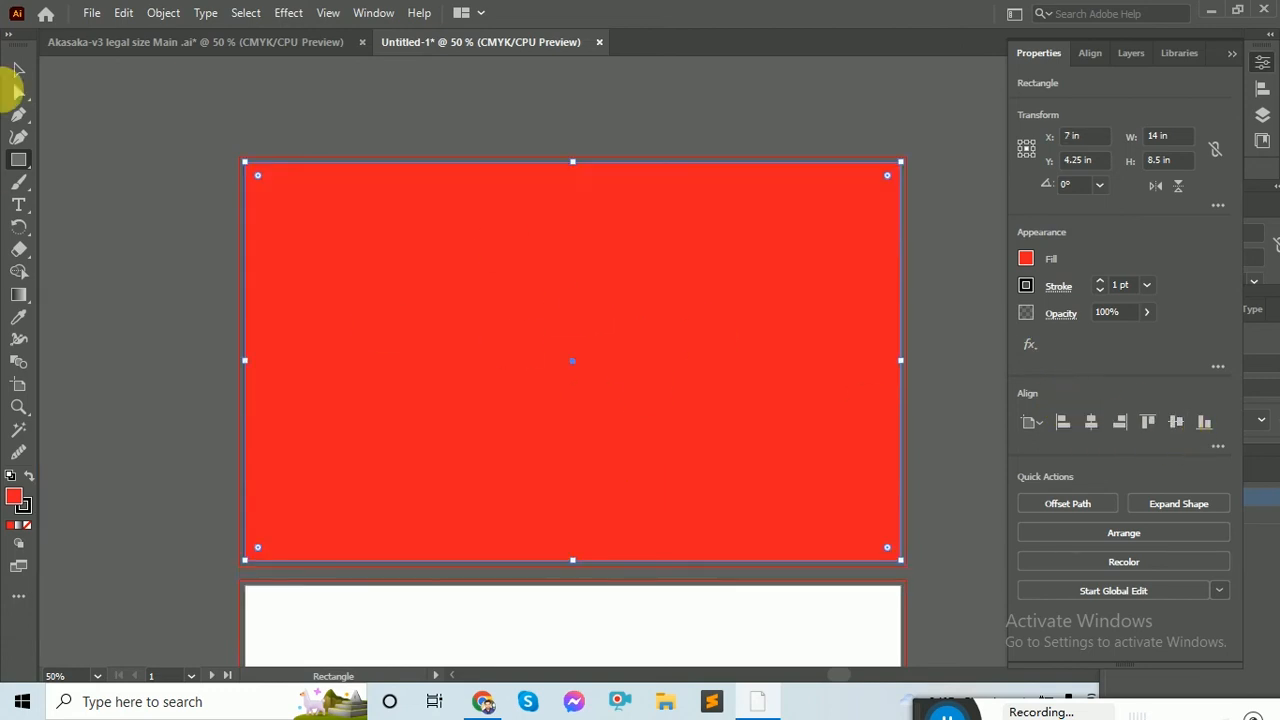
Step: Split the red rectangle on the first artboard into a grid of 1 row and 4 columns with a 0 in gutter
{"action": "left_click", "coordinate": [19, 72]}
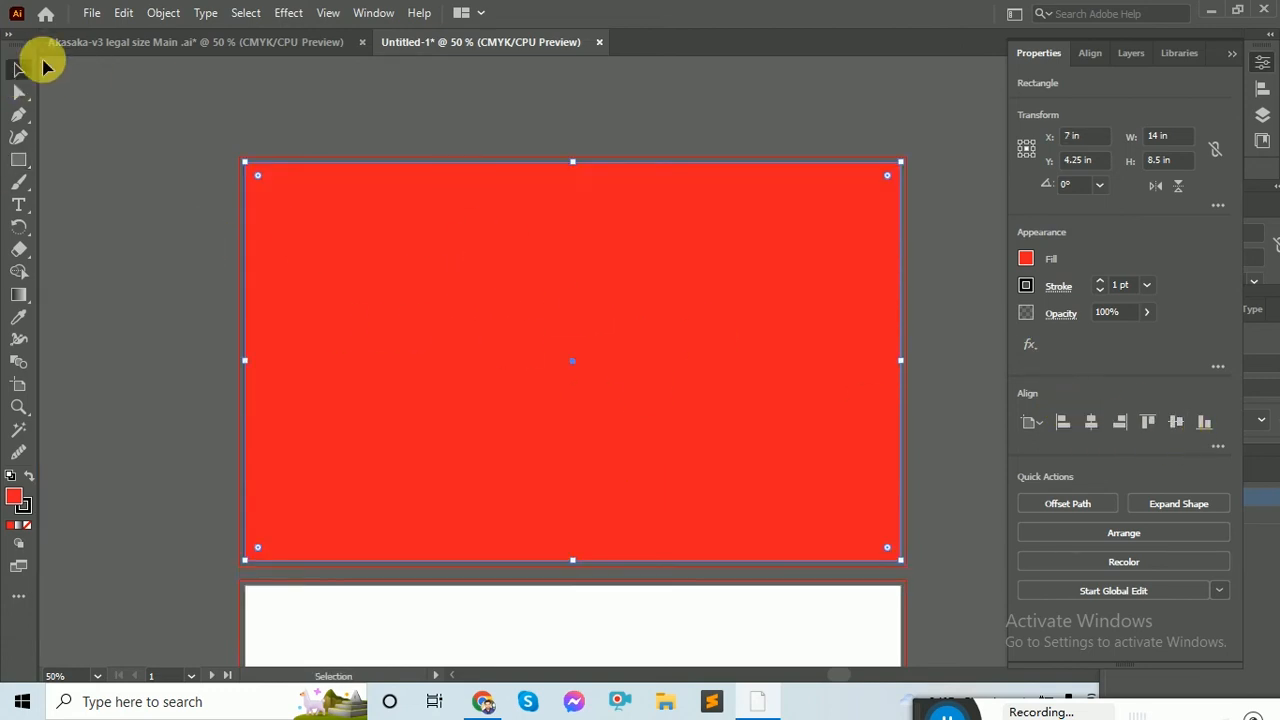
{"action": "left_click", "coordinate": [165, 13]}
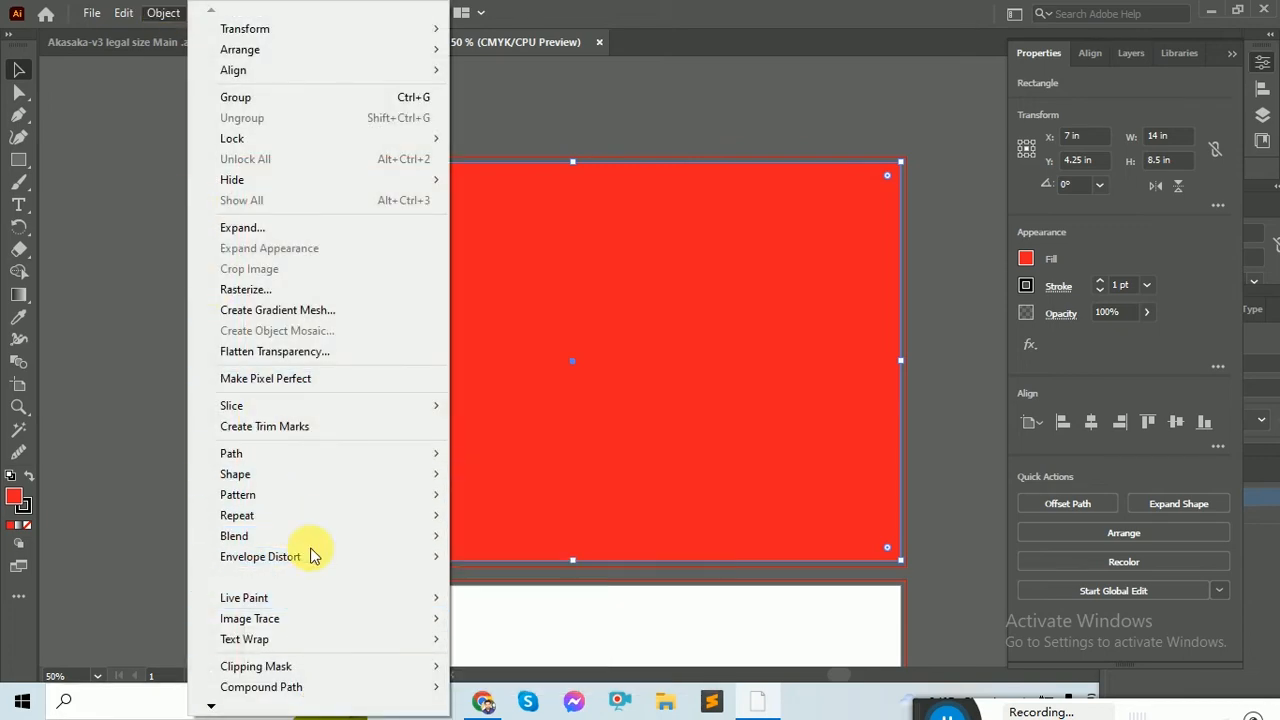
{"action": "mouse_move", "coordinate": [322, 460]}
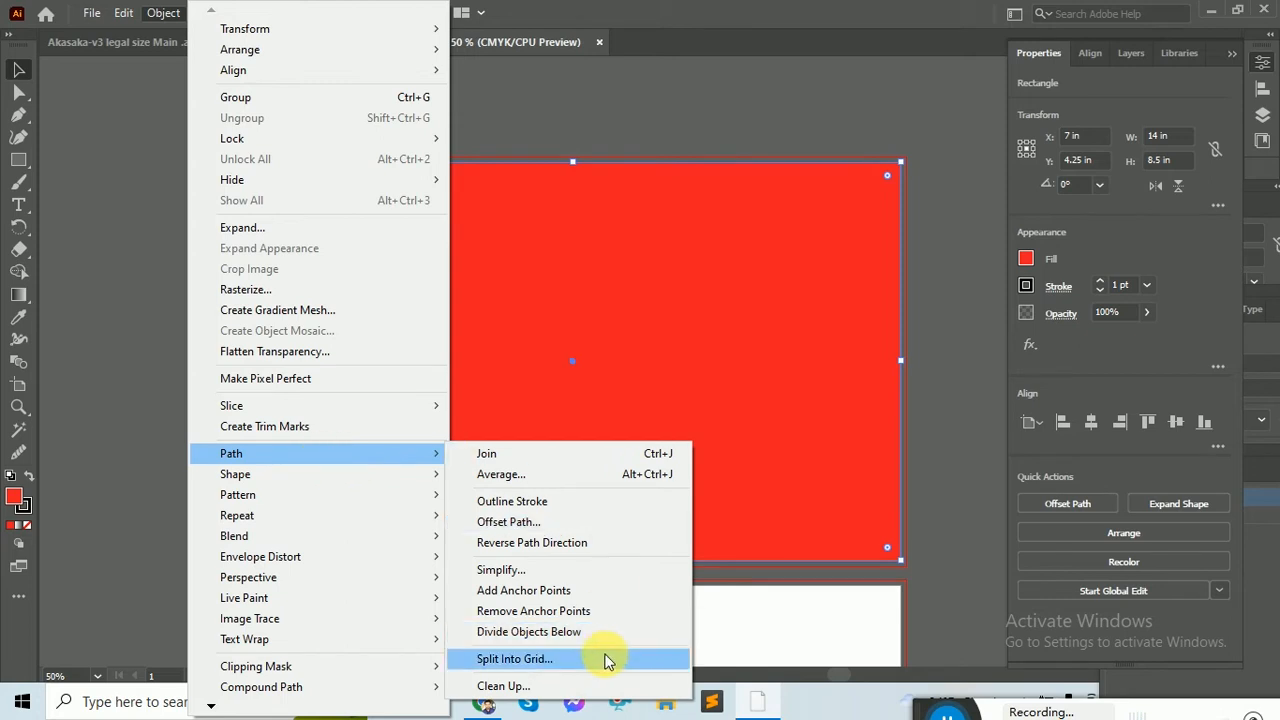
{"action": "left_click", "coordinate": [533, 660]}
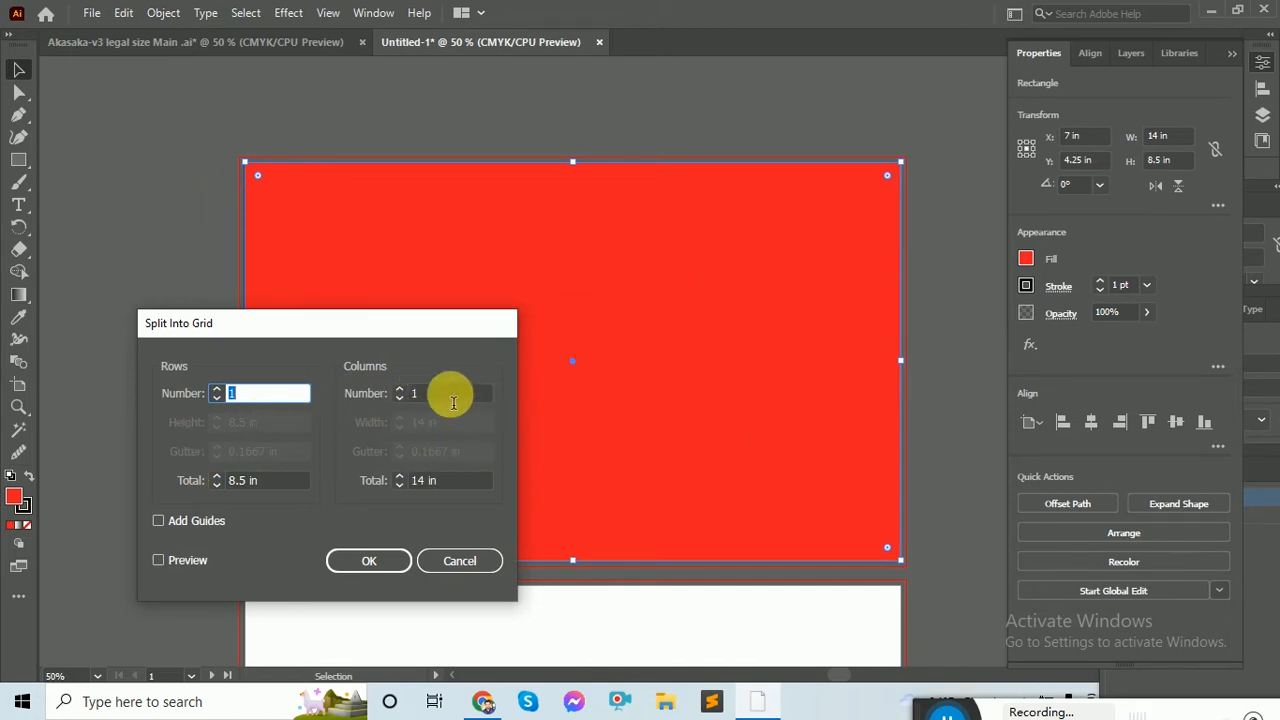
{"action": "left_click", "coordinate": [398, 388]}
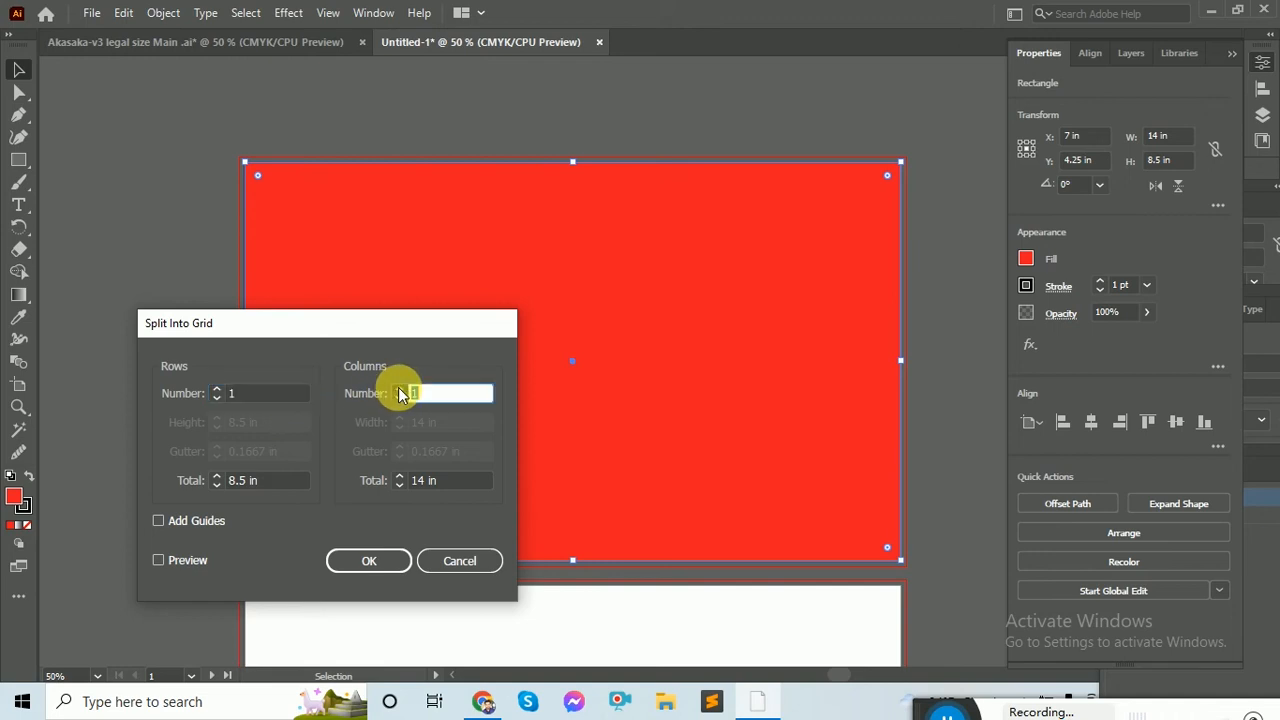
{"action": "left_click", "coordinate": [399, 388]}
{"action": "left_click", "coordinate": [400, 388]}
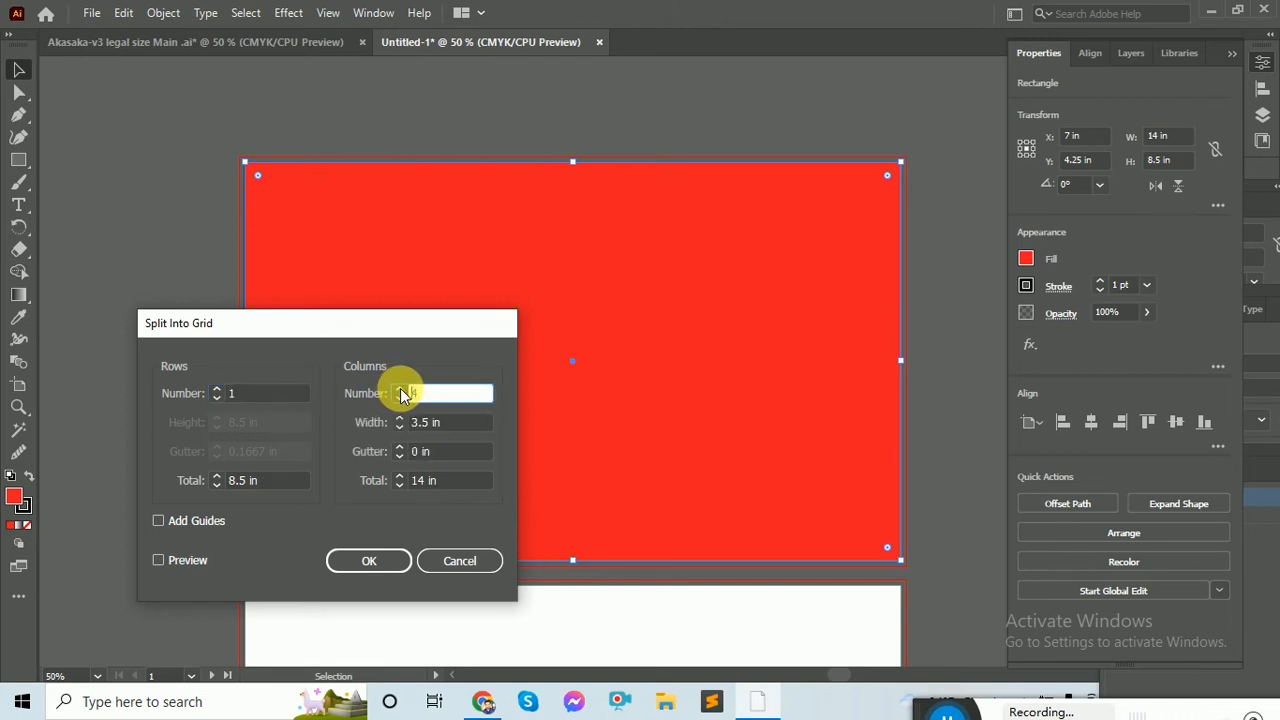
{"action": "left_click", "coordinate": [160, 560]}
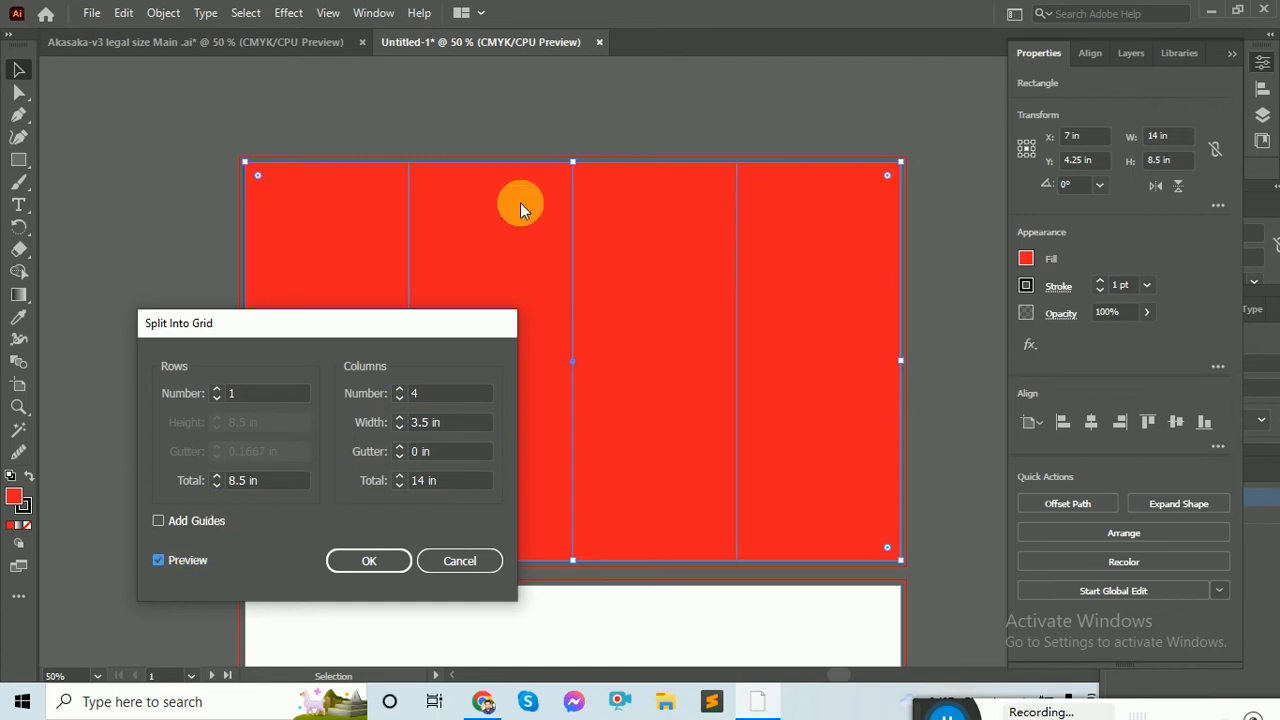
{"action": "left_click", "coordinate": [369, 561]}
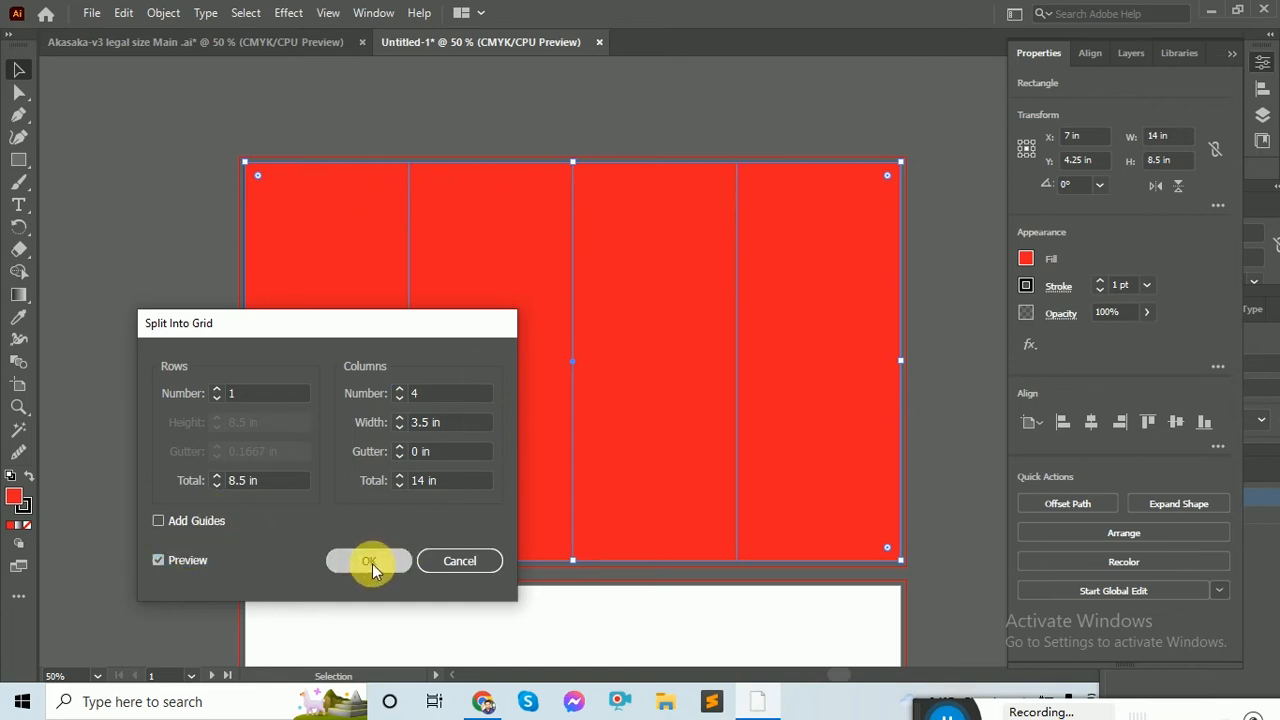
Step: Examine the column margins in the finished Akasaka menu document at 100% and return to the untitled document
{"action": "left_click", "coordinate": [256, 42]}
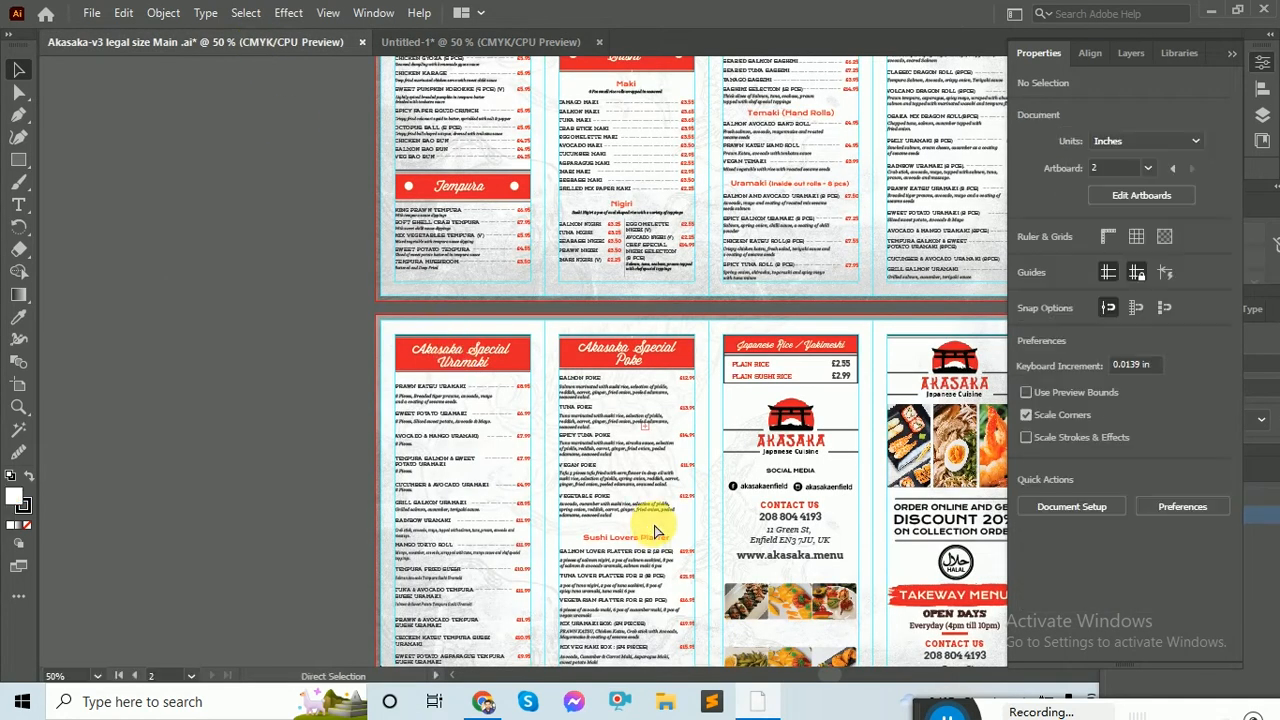
{"action": "key", "text": "ctrl+1"}
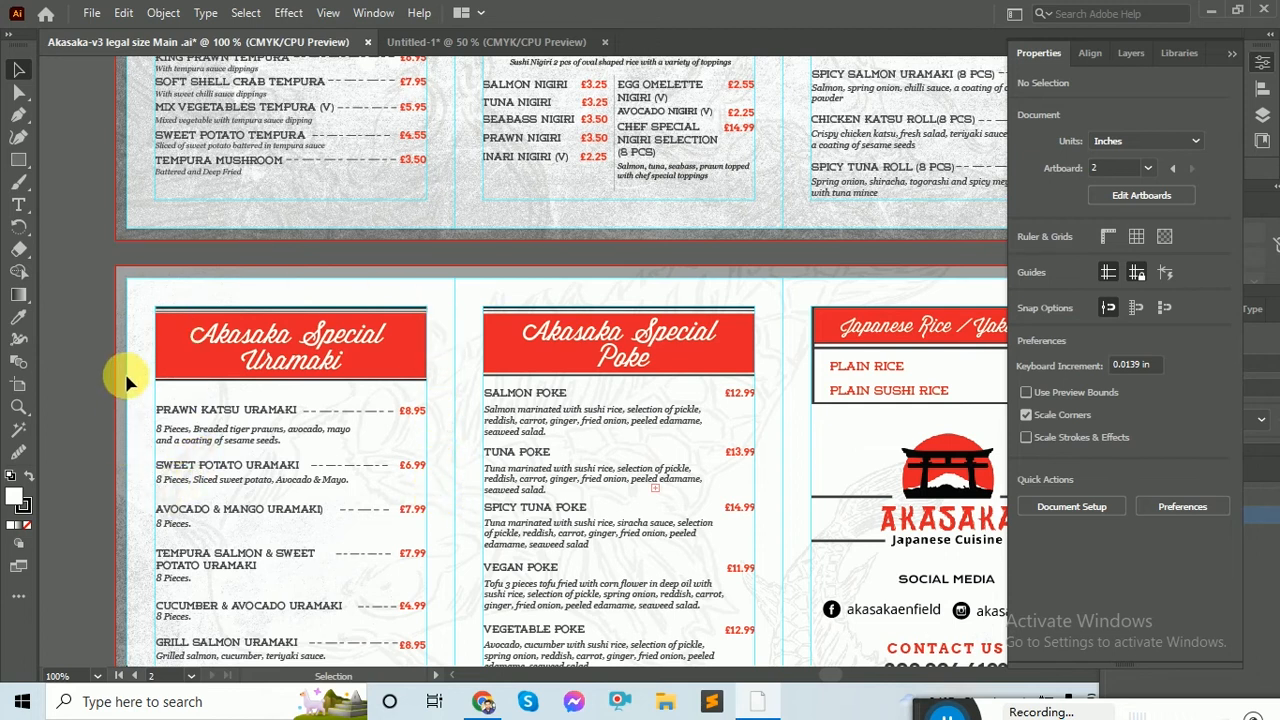
{"action": "left_click", "coordinate": [486, 42]}
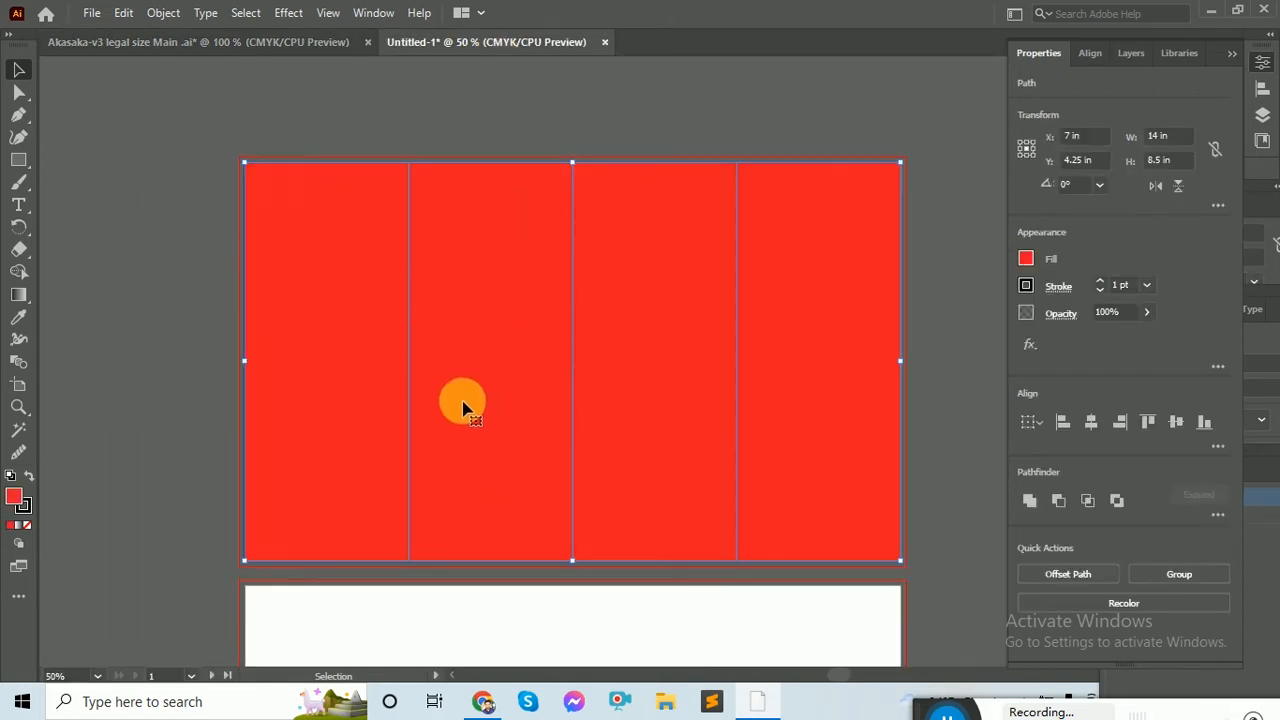
Step: Offset the paths of the four column panels inward by -0.30 in with miter joins
{"action": "scroll", "coordinate": [694, 380], "scroll_direction": "up", "scroll_amount": 1}
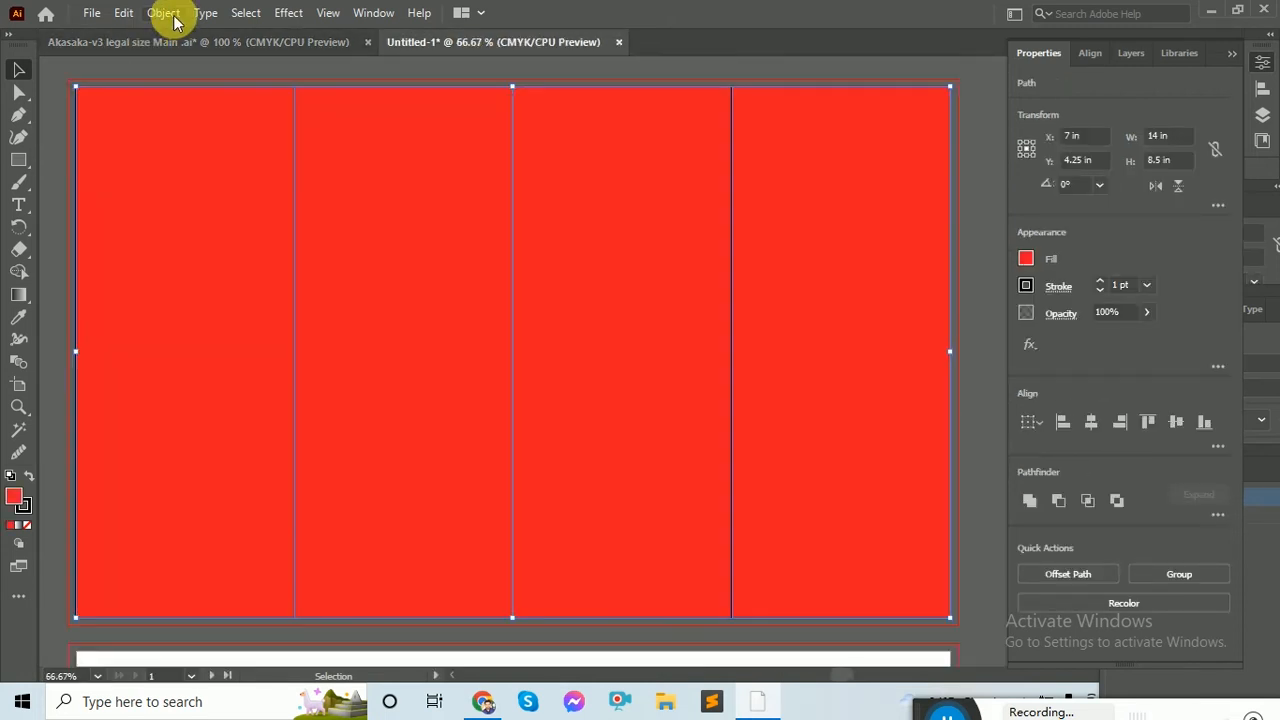
{"action": "left_click", "coordinate": [163, 13]}
{"action": "mouse_move", "coordinate": [377, 455]}
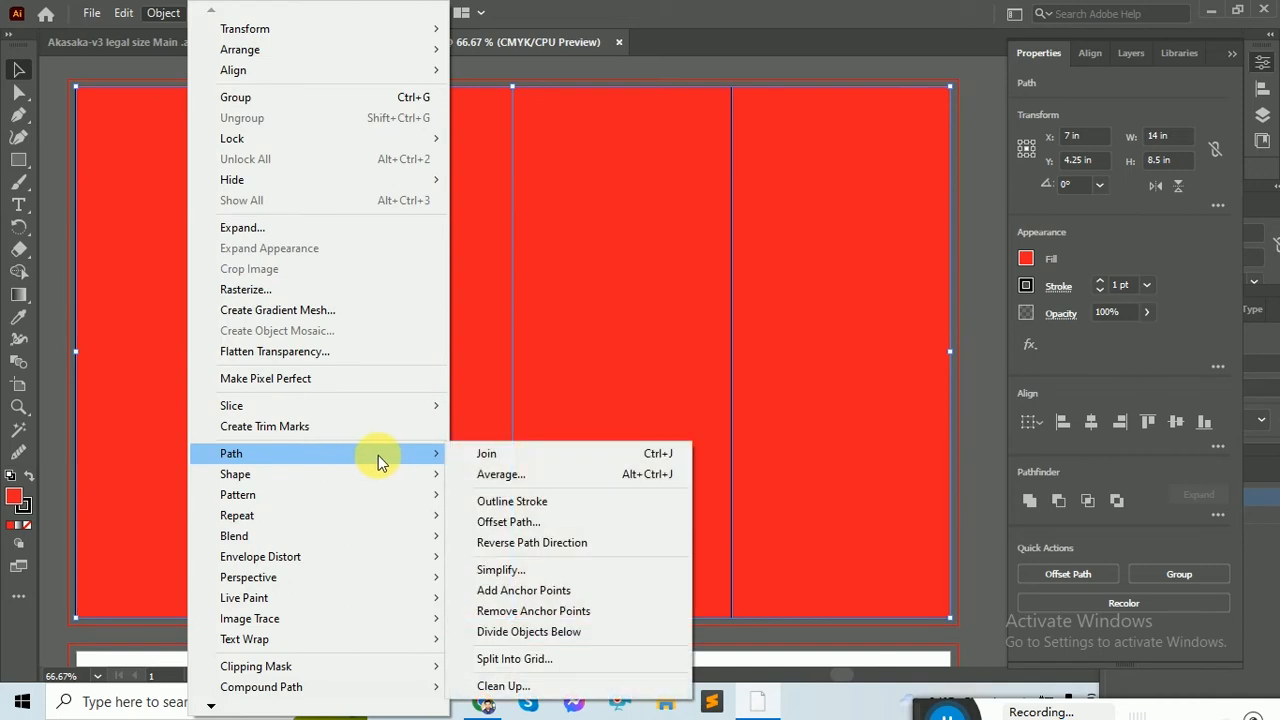
{"action": "left_click", "coordinate": [563, 522]}
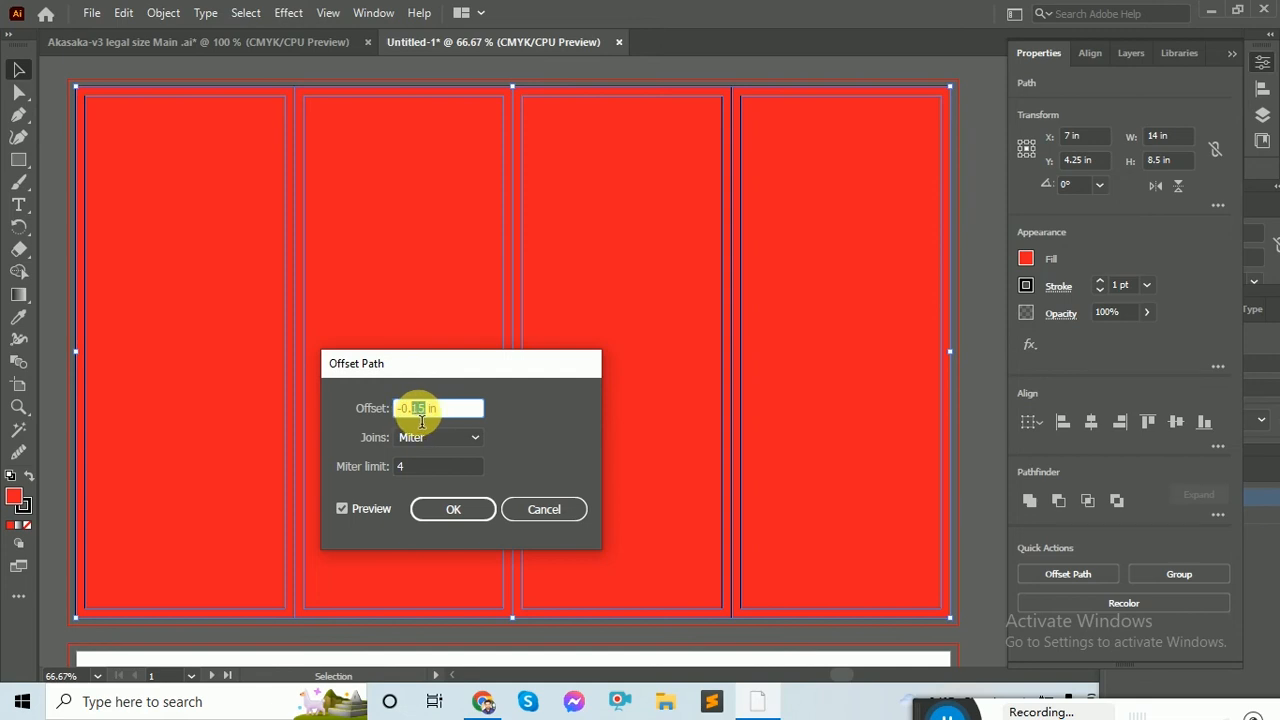
{"action": "type", "text": "30"}
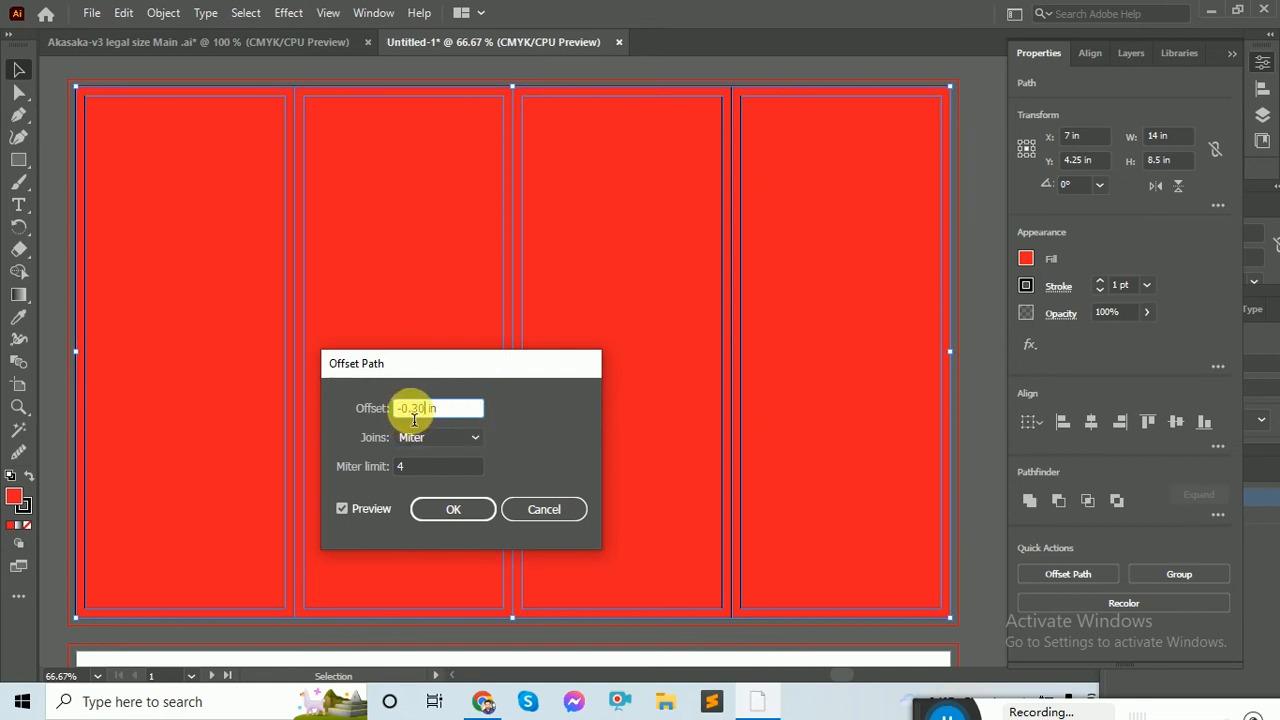
{"action": "left_click", "coordinate": [462, 512]}
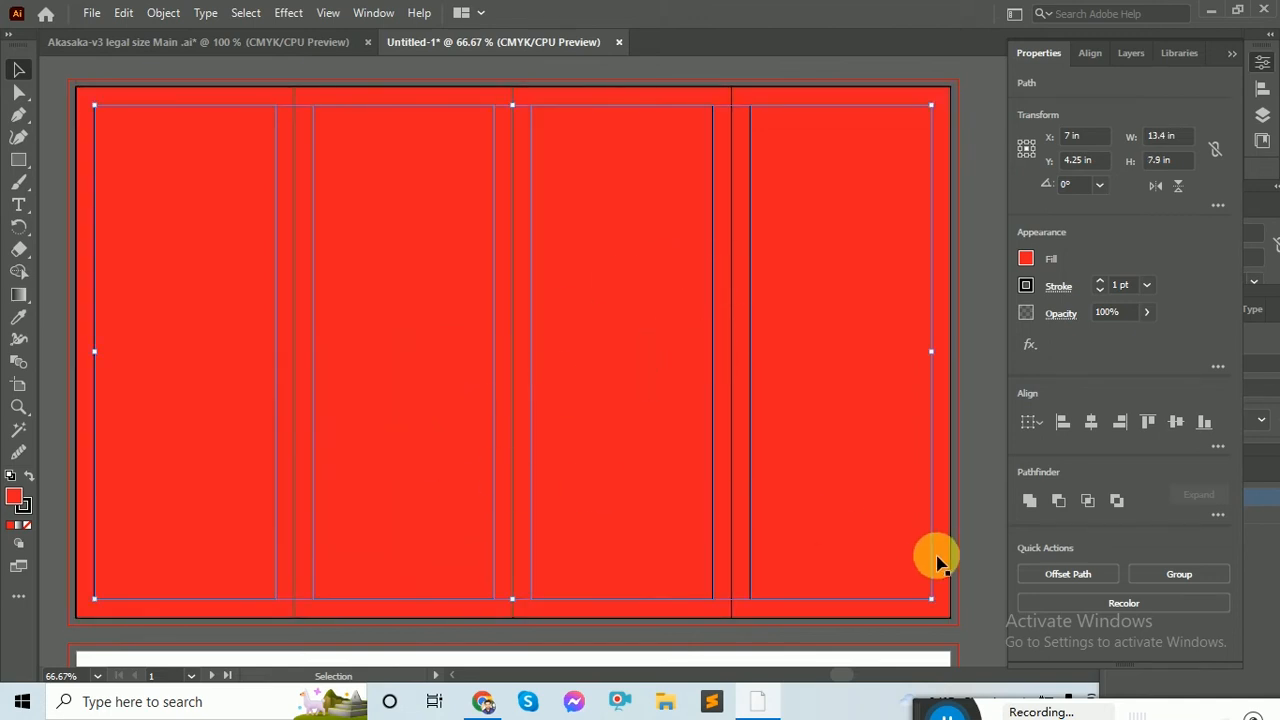
Step: Select all column panels and their inner offset rectangles on the first artboard and convert them into guides
{"action": "key", "text": "ctrl+minus"}
{"action": "left_click_drag", "start_coordinate": [902, 546], "coordinate": [790, 502]}
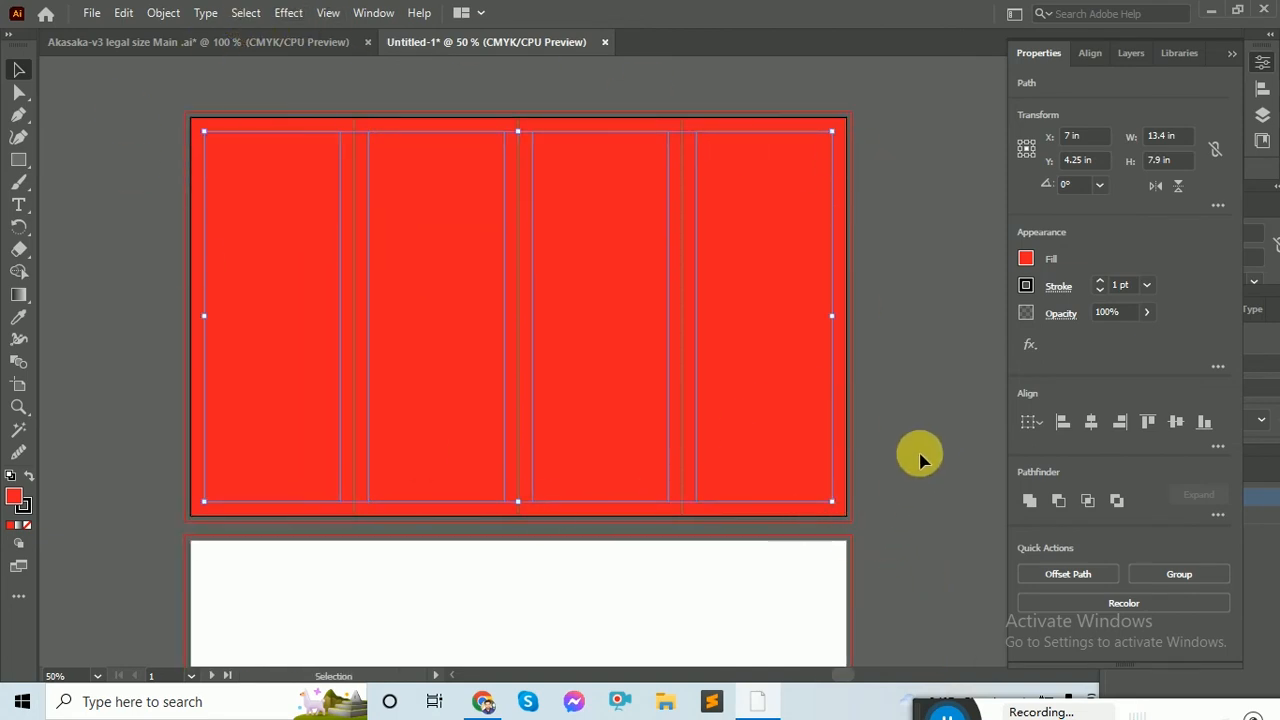
{"action": "left_click_drag", "start_coordinate": [922, 455], "coordinate": [145, 312]}
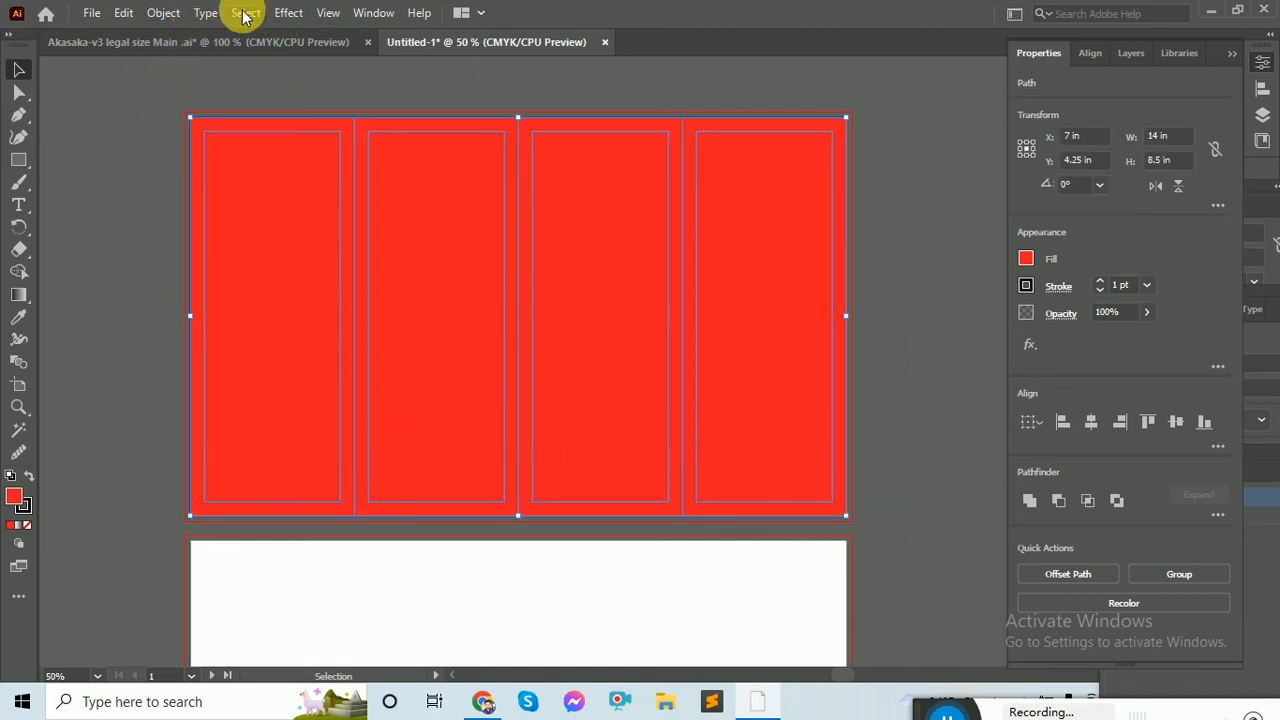
{"action": "left_click", "coordinate": [328, 13]}
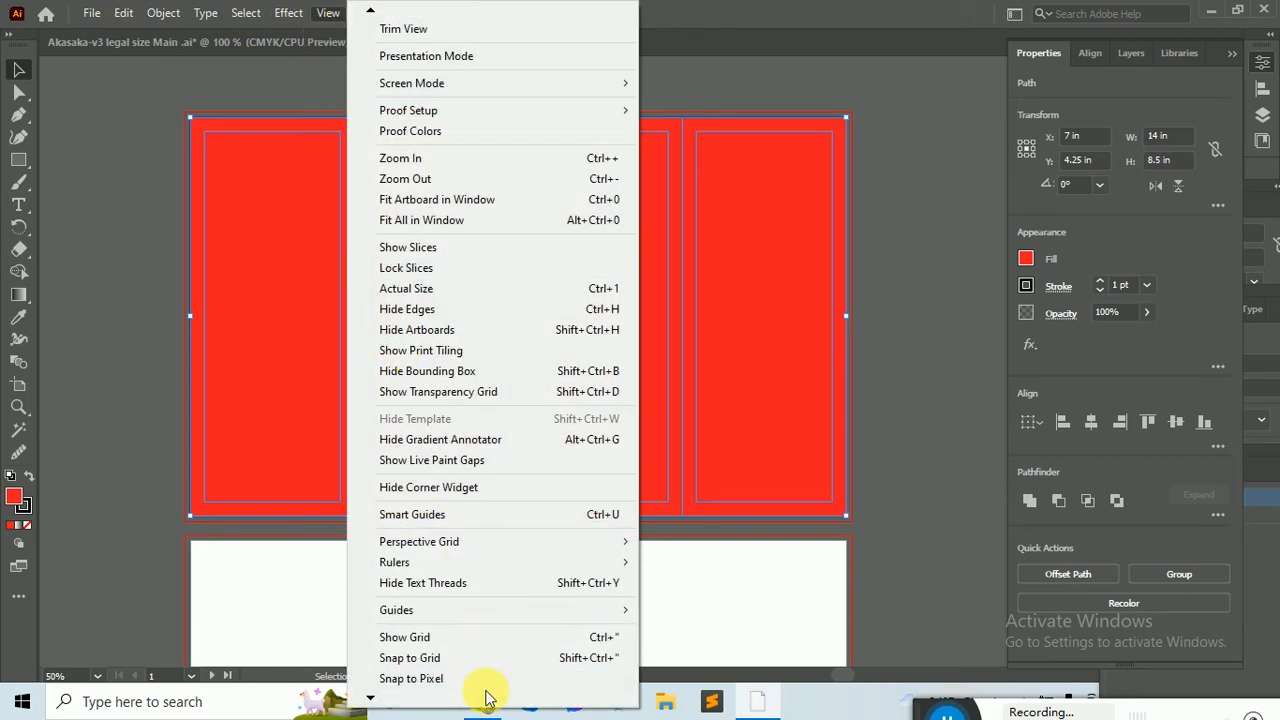
{"action": "mouse_move", "coordinate": [500, 609]}
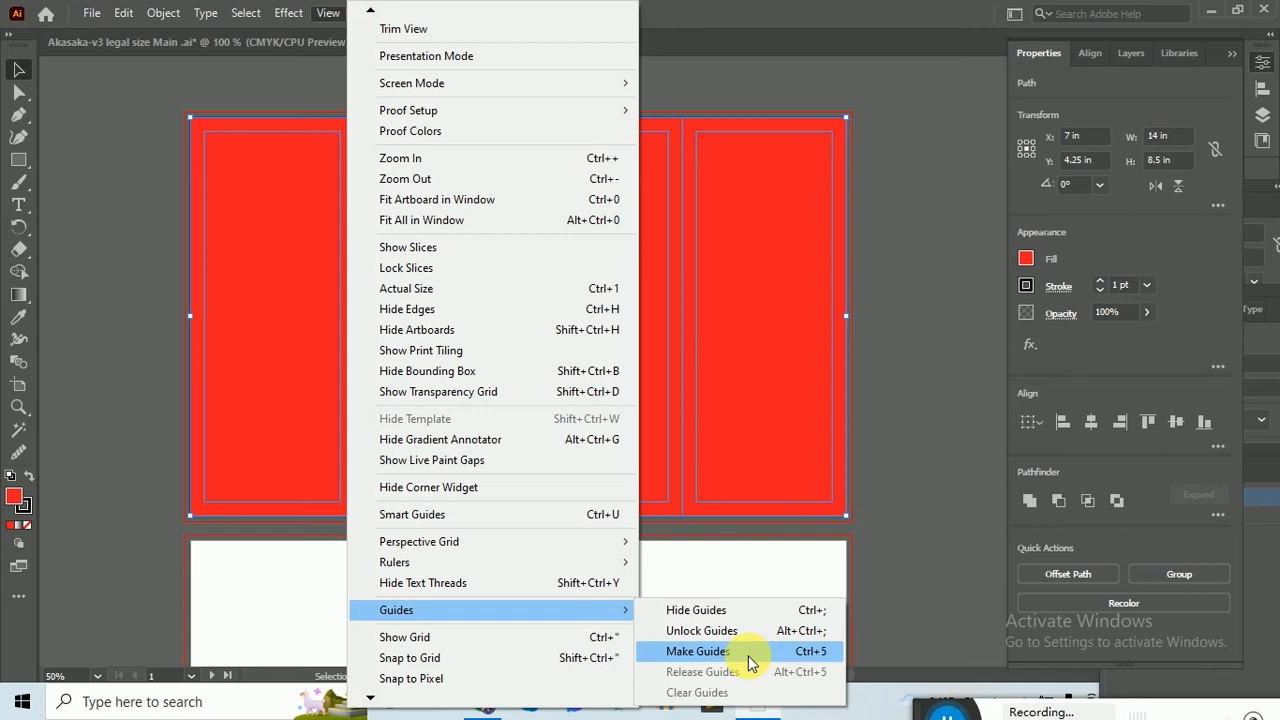
{"action": "left_click", "coordinate": [810, 655]}
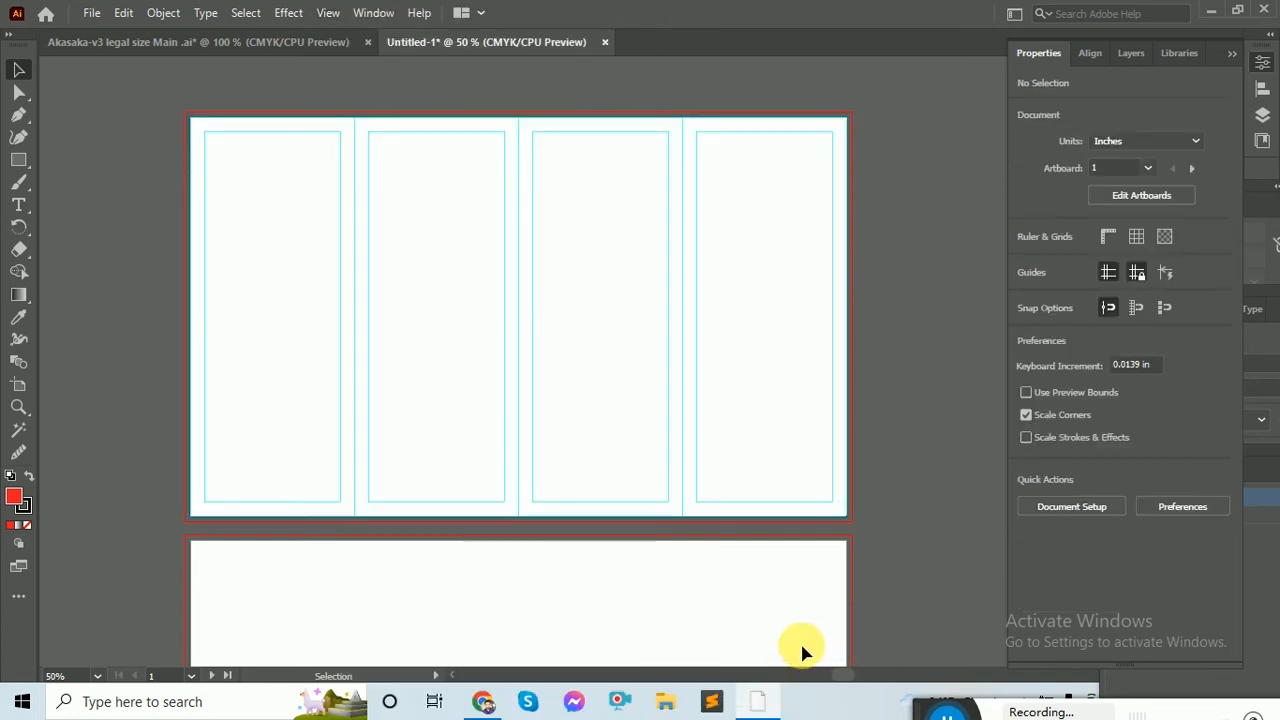
Step: Inspect the column and margin guides on the first artboard
{"action": "scroll", "coordinate": [958, 422], "scroll_direction": "up", "scroll_amount": 2}
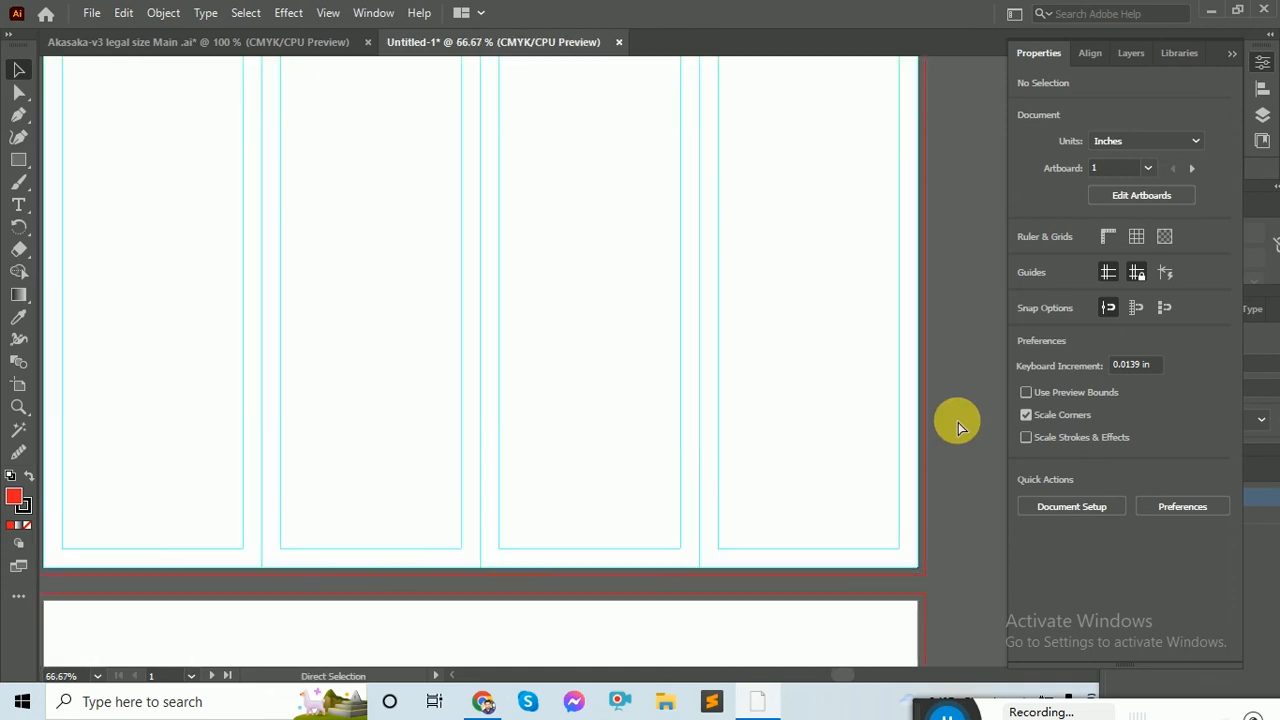
{"action": "scroll", "coordinate": [958, 422], "scroll_direction": "down", "scroll_amount": 1}
{"action": "scroll", "coordinate": [958, 422], "scroll_direction": "down", "scroll_amount": 1}
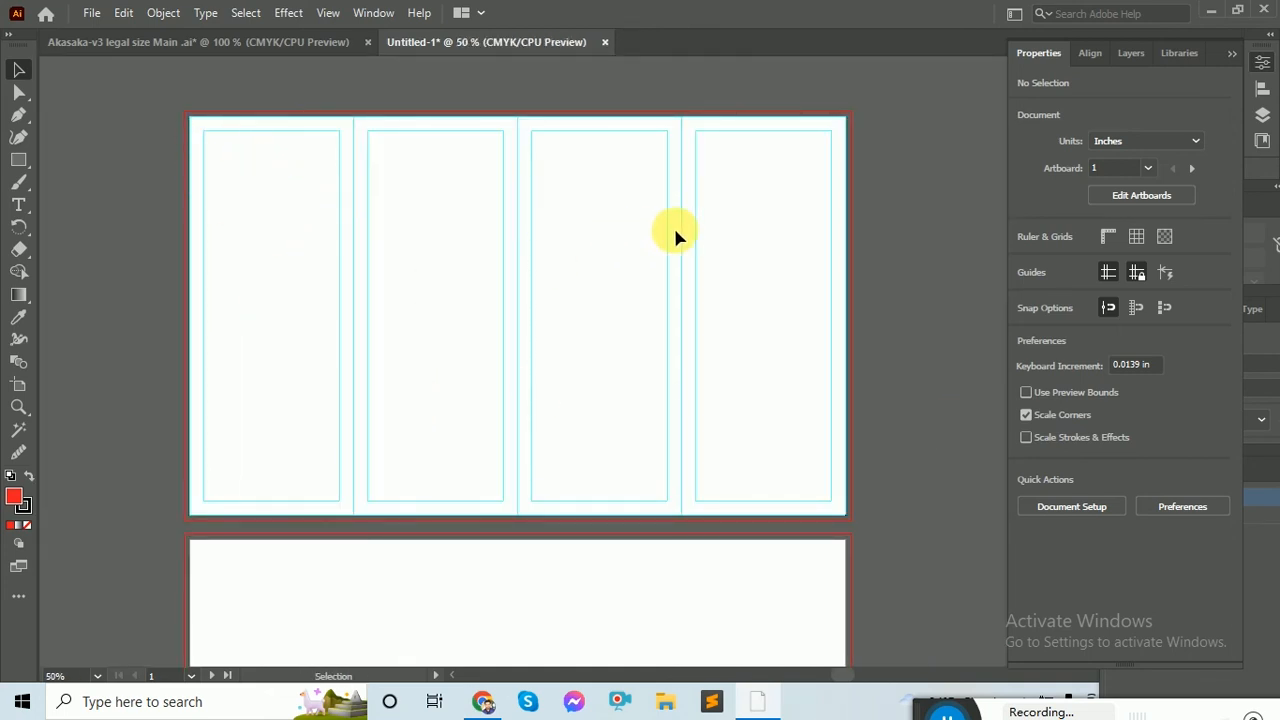
{"action": "scroll", "coordinate": [706, 378], "scroll_direction": "down", "scroll_amount": 1}
{"action": "scroll", "coordinate": [700, 429], "scroll_direction": "up", "scroll_amount": 2}
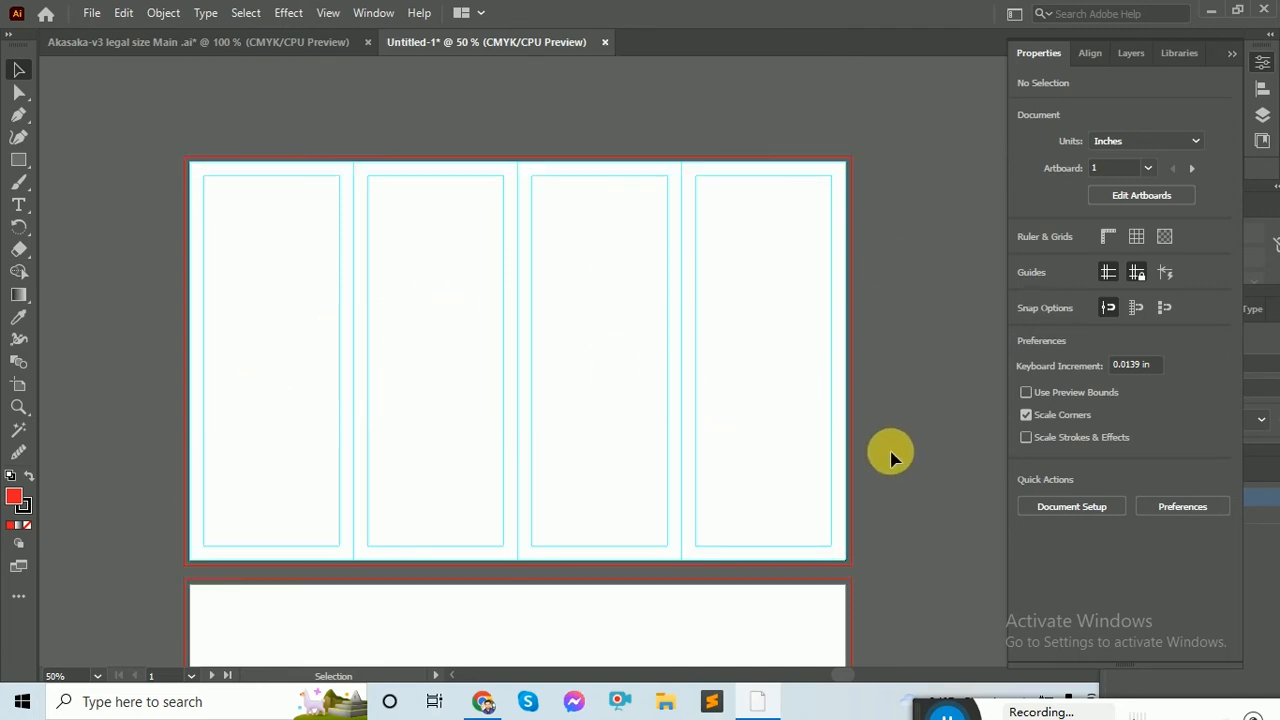
{"action": "scroll", "coordinate": [890, 455], "scroll_direction": "down", "scroll_amount": 2}
{"action": "scroll", "coordinate": [666, 414], "scroll_direction": "up", "scroll_amount": 2}
Step: Draw a 14 x 8.5 in rectangle on the second artboard and center it horizontally and vertically on that artboard
{"action": "scroll", "coordinate": [688, 423], "scroll_direction": "down", "scroll_amount": 3}
{"action": "scroll", "coordinate": [688, 423], "scroll_direction": "down", "scroll_amount": 3}
{"action": "left_click", "coordinate": [18, 160]}
{"action": "left_click", "coordinate": [321, 375]}
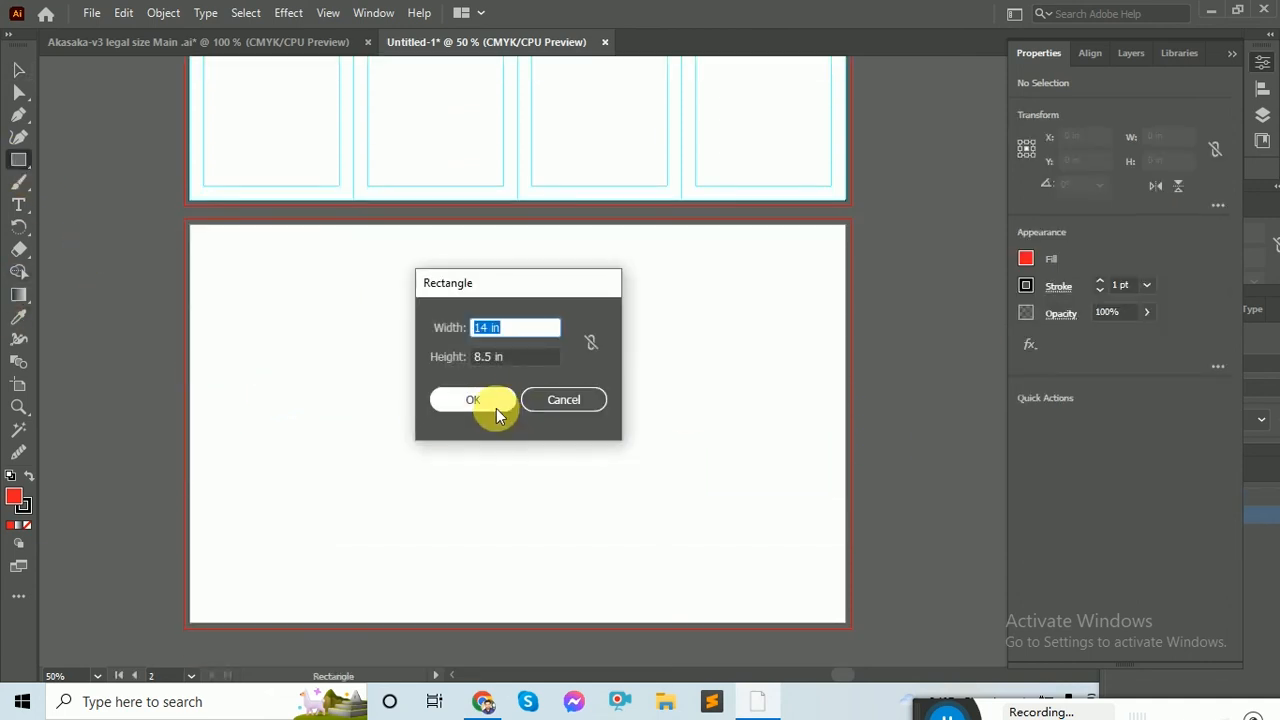
{"action": "left_click", "coordinate": [497, 408]}
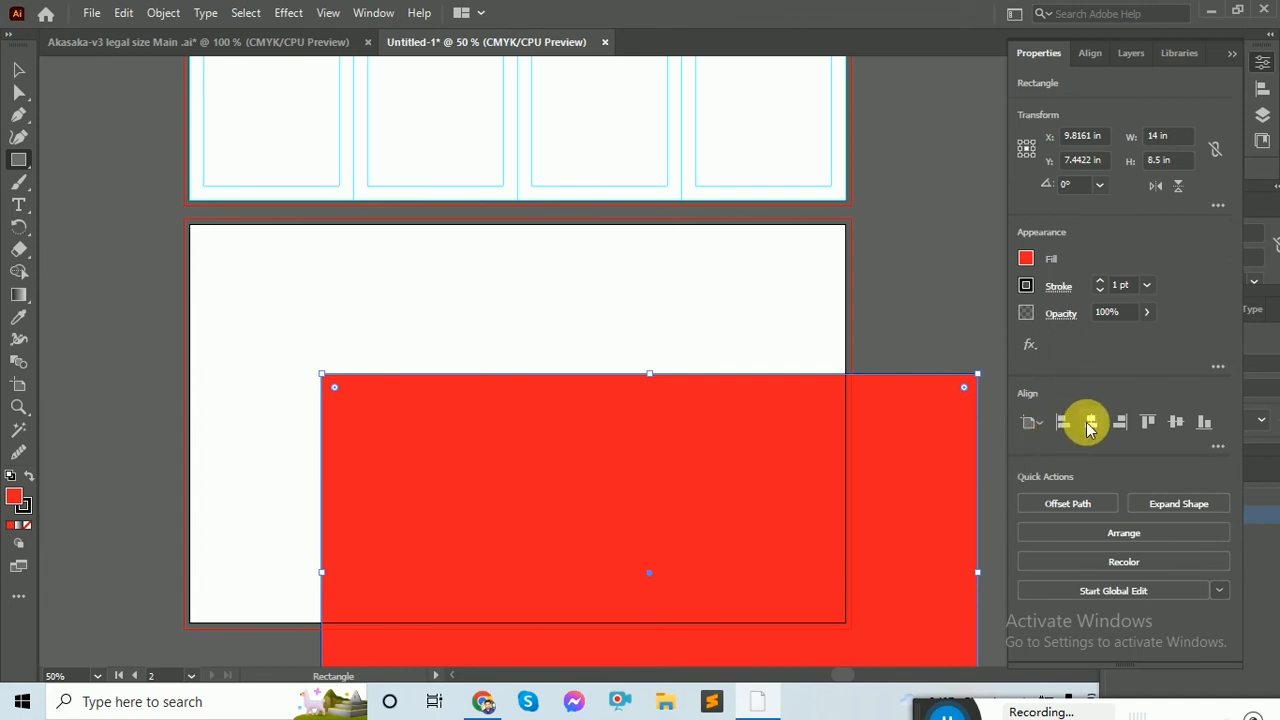
{"action": "left_click", "coordinate": [1090, 423]}
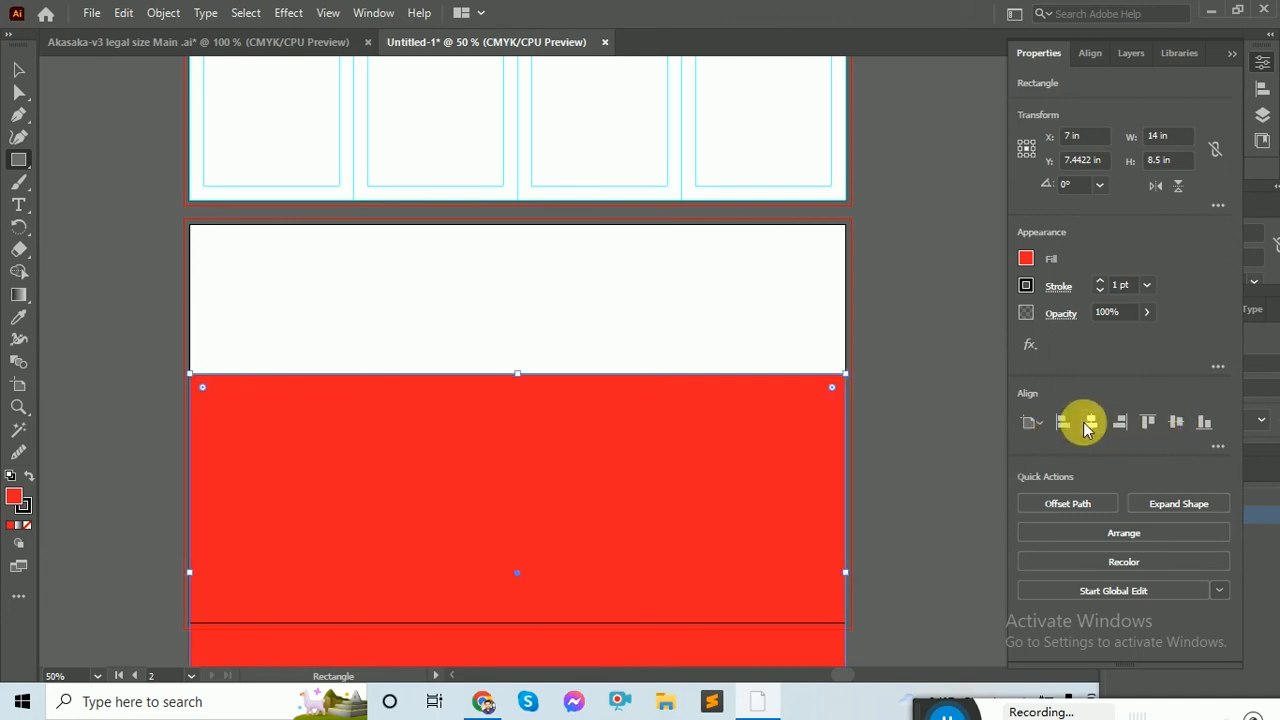
{"action": "left_click", "coordinate": [1176, 422]}
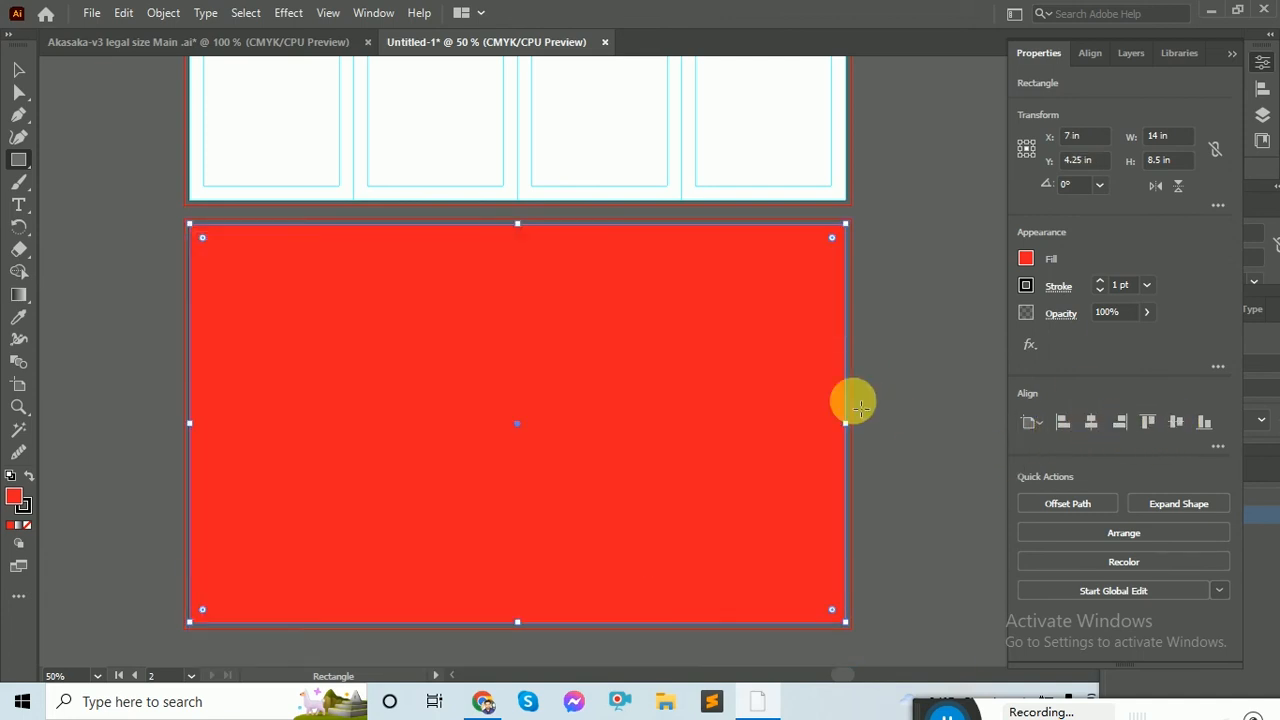
Step: Split the second artboard's red rectangle into a grid of 1 row and 4 columns with a 0 in gutter
{"action": "left_click", "coordinate": [160, 13]}
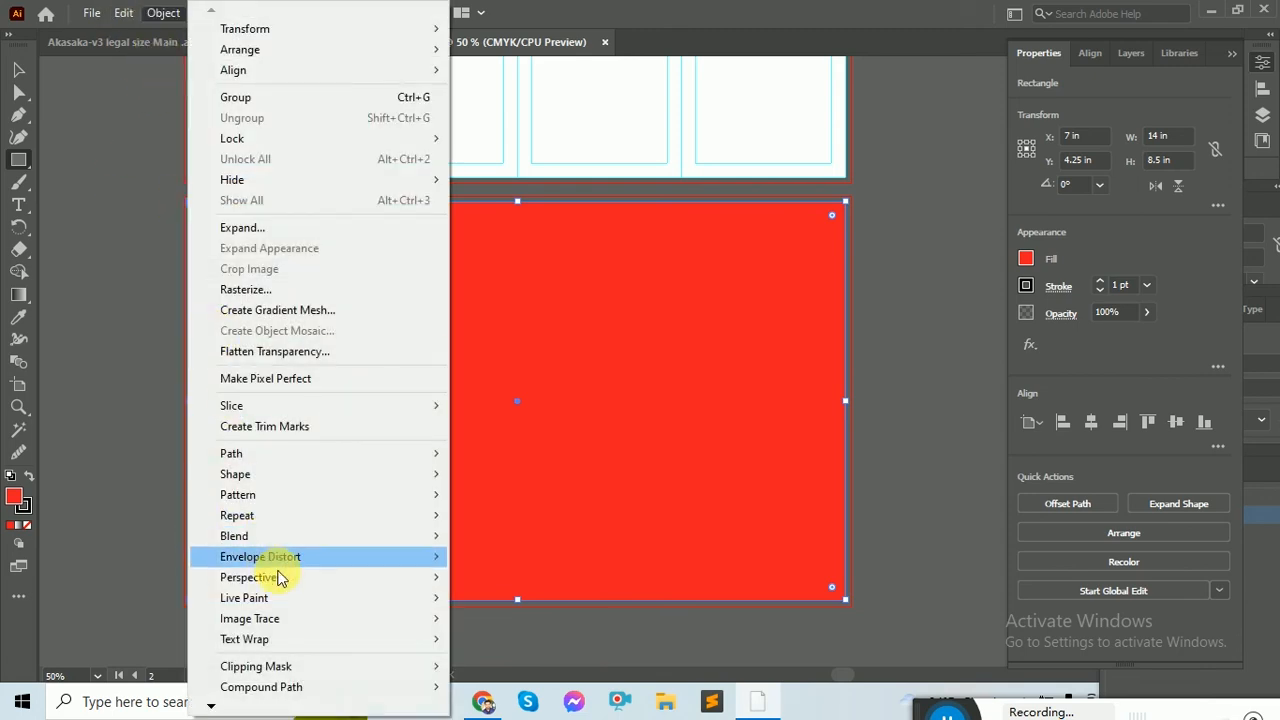
{"action": "mouse_move", "coordinate": [328, 455]}
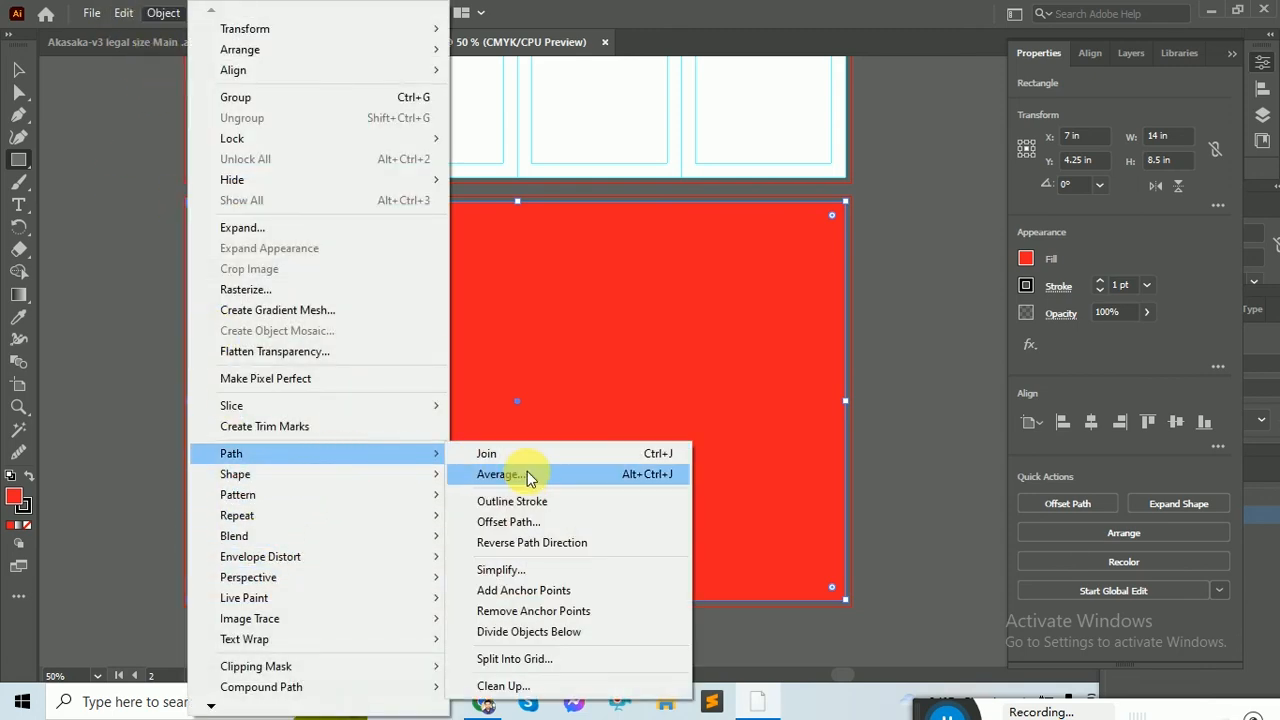
{"action": "left_click", "coordinate": [578, 660]}
{"action": "left_click", "coordinate": [402, 390]}
{"action": "type", "text": "5"}
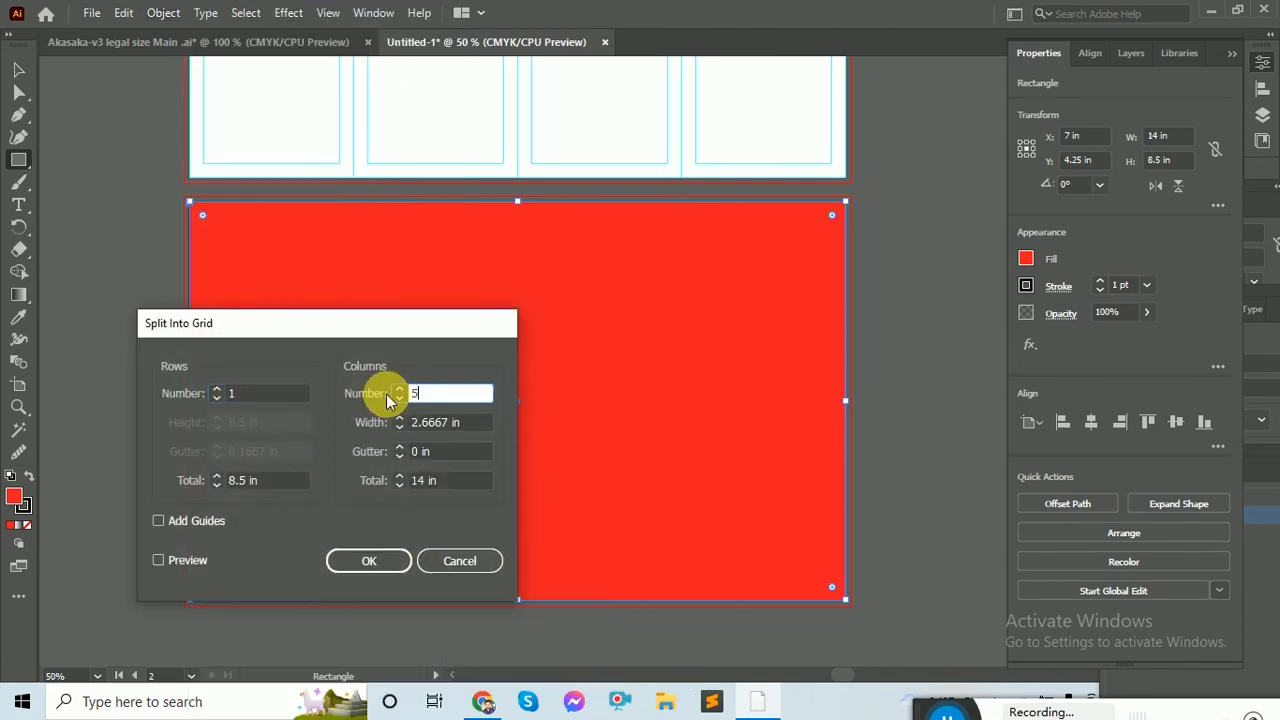
{"action": "key", "text": "BackSpace"}
{"action": "type", "text": "4"}
{"action": "left_click", "coordinate": [375, 560]}
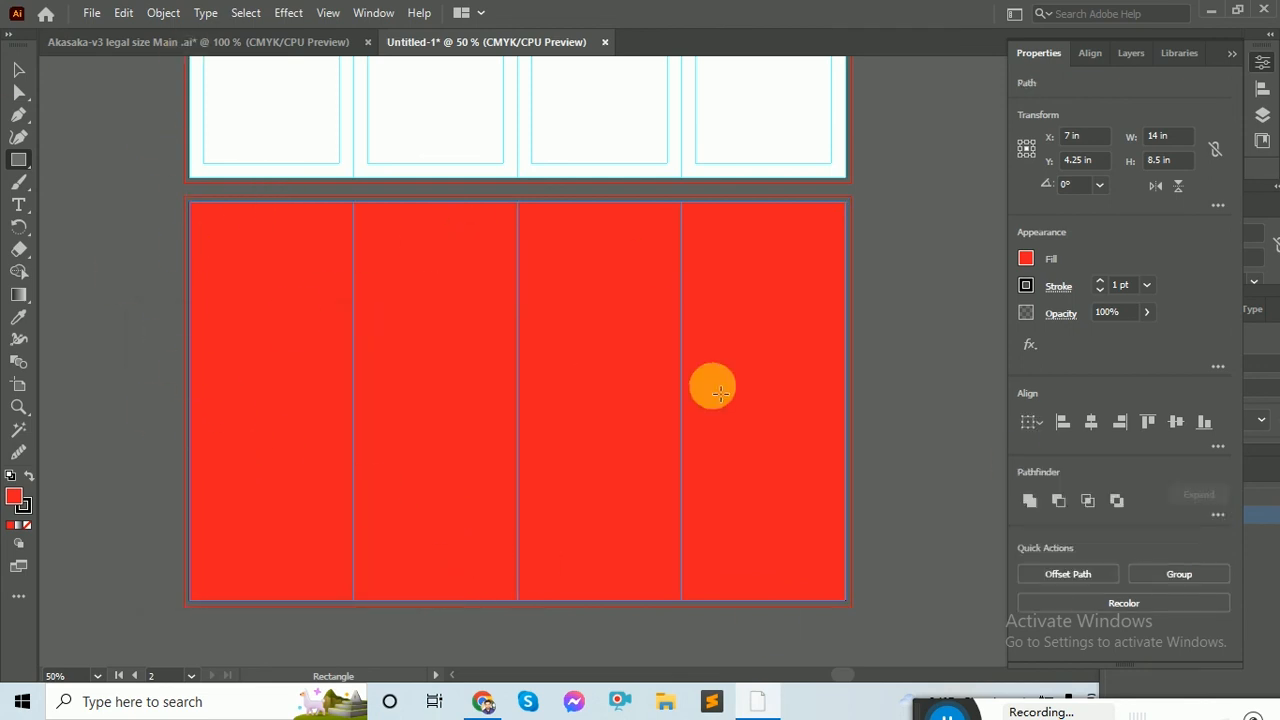
Step: Offset the four column panels on the second artboard inward by -0.3 in with Miter joins and a miter limit of 4
{"action": "left_click", "coordinate": [163, 12]}
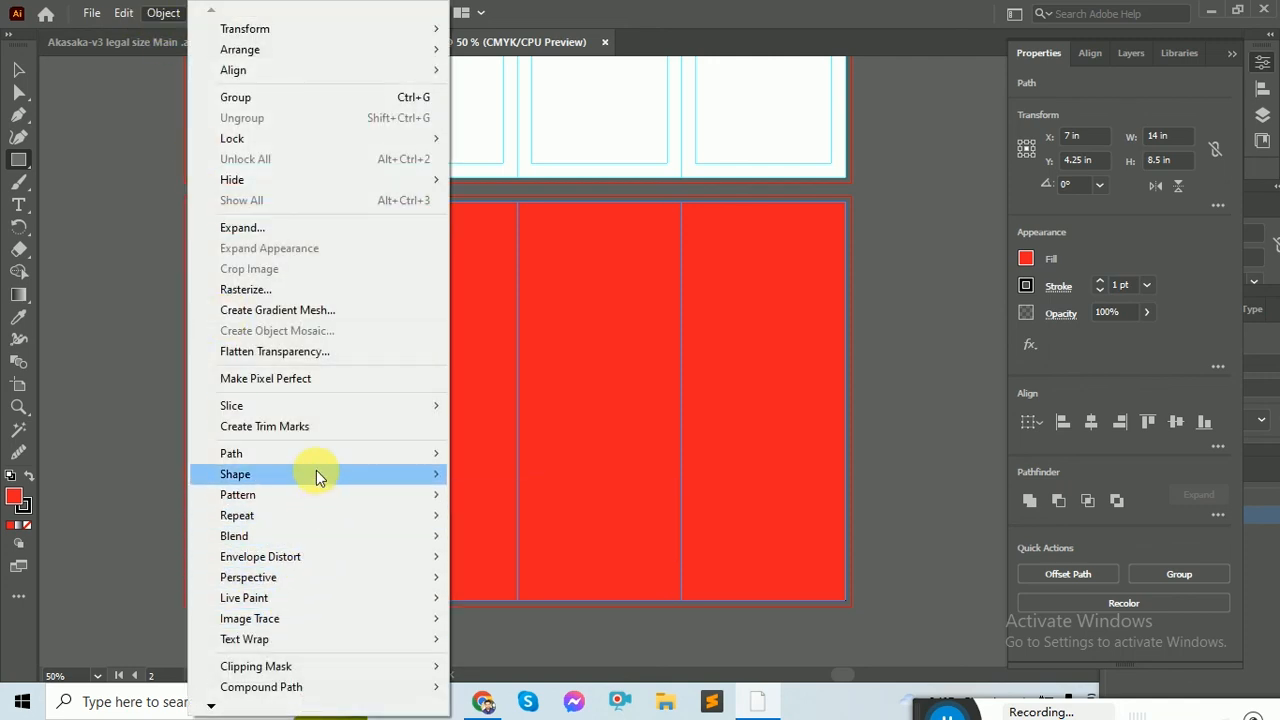
{"action": "mouse_move", "coordinate": [362, 456]}
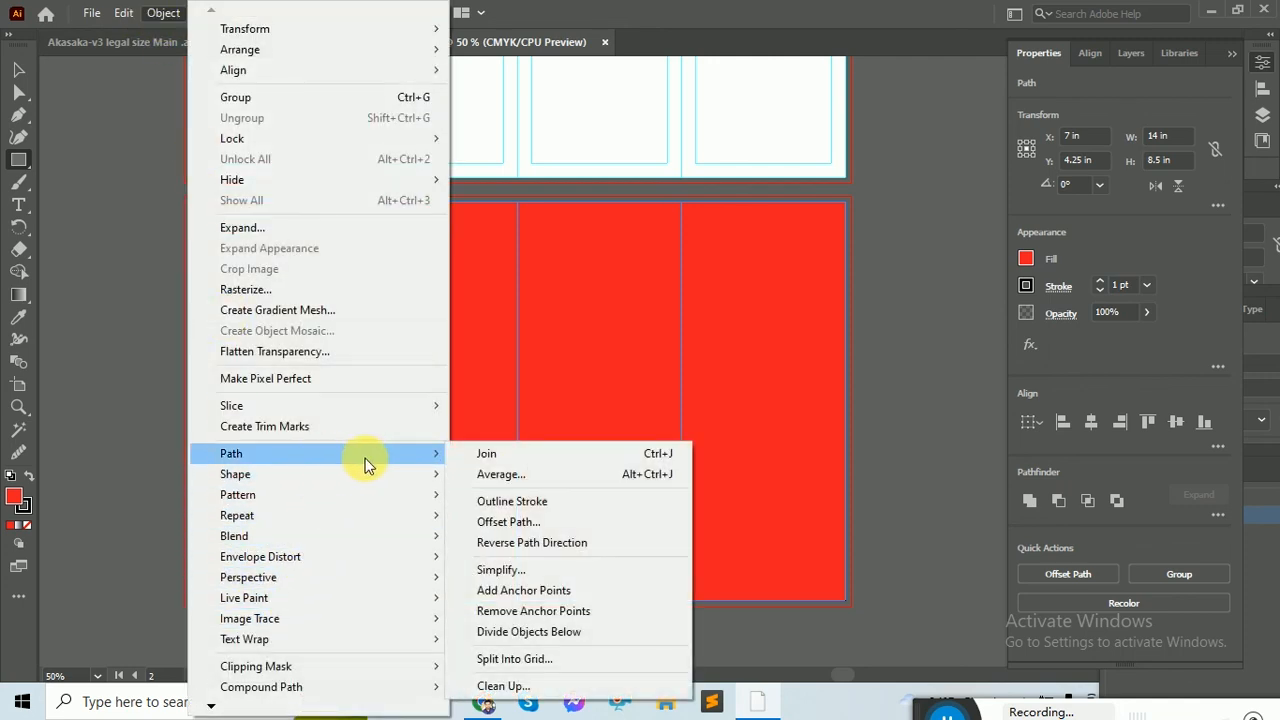
{"action": "left_click", "coordinate": [540, 527]}
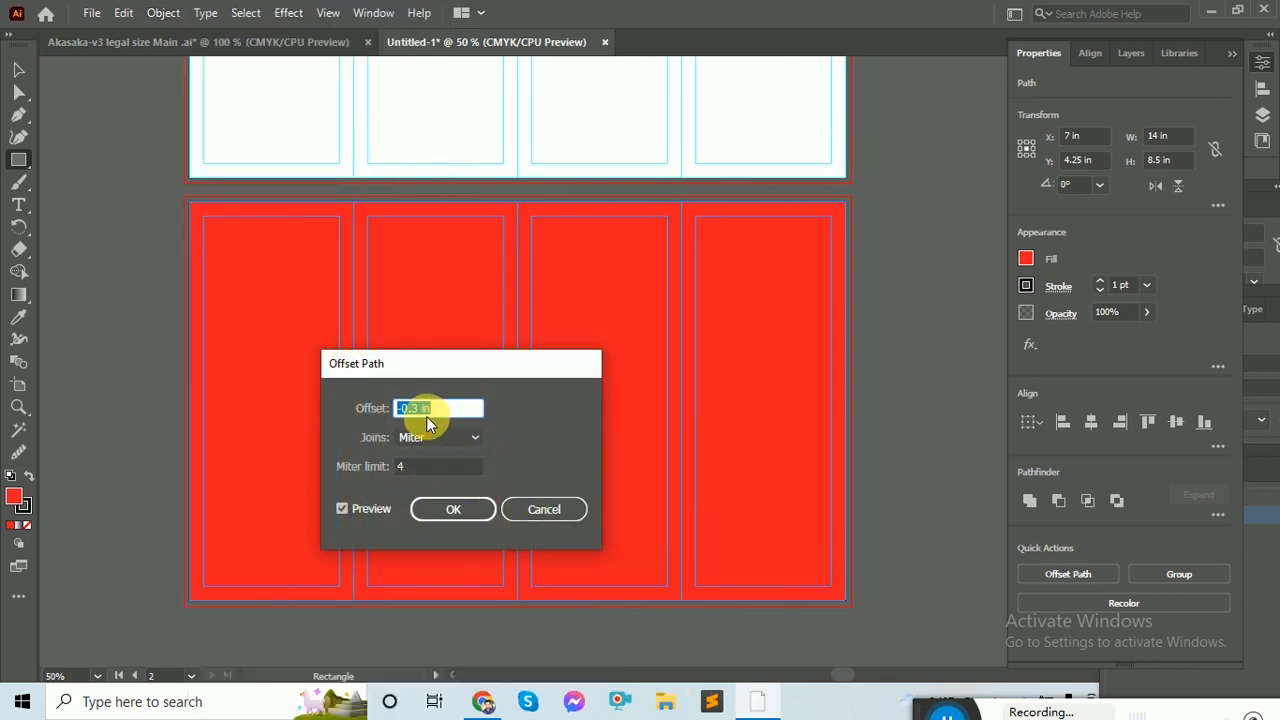
{"action": "left_click", "coordinate": [416, 410]}
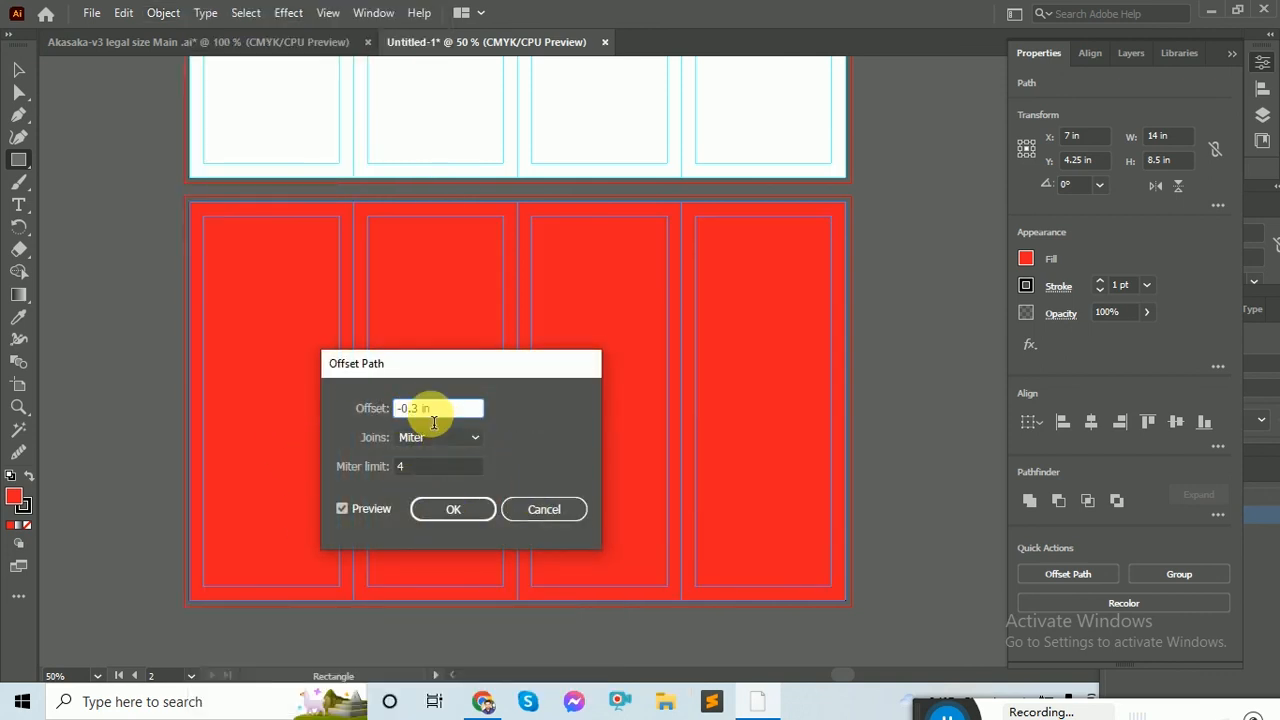
{"action": "left_click", "coordinate": [450, 509]}
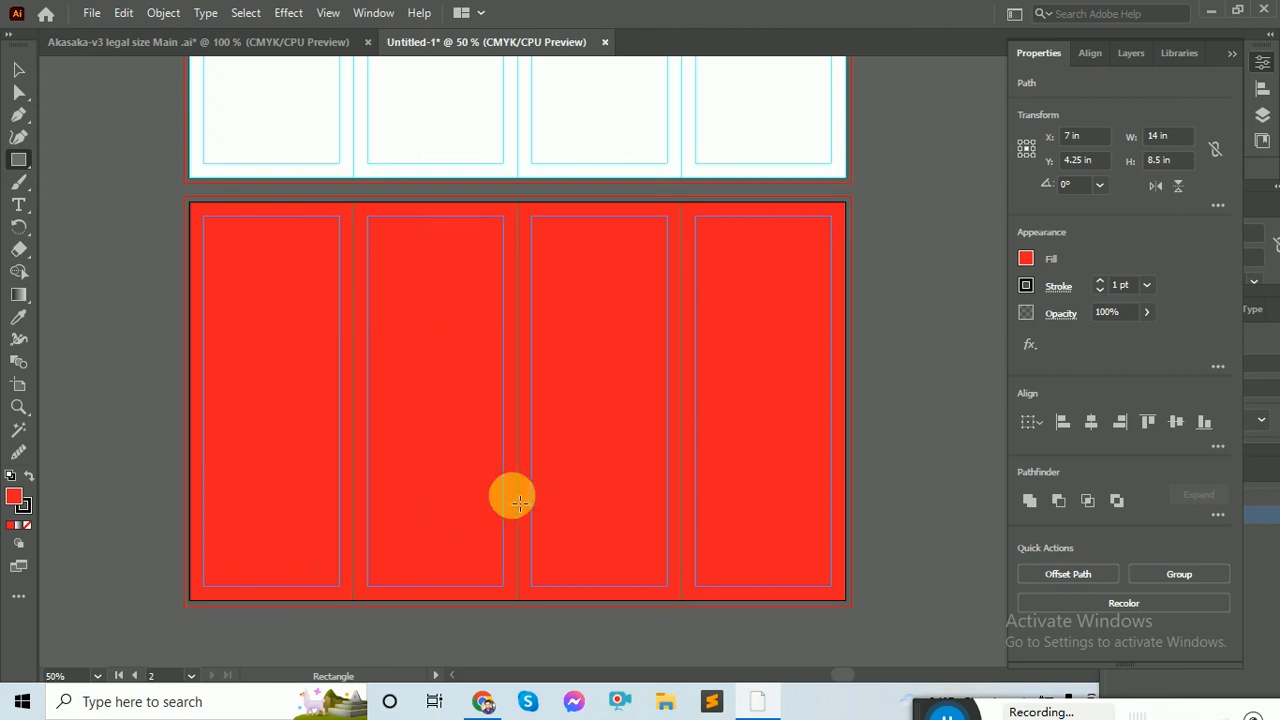
Step: Select all column panels and inner offset rectangles on the second artboard and convert them into guides
{"action": "left_click", "coordinate": [18, 69]}
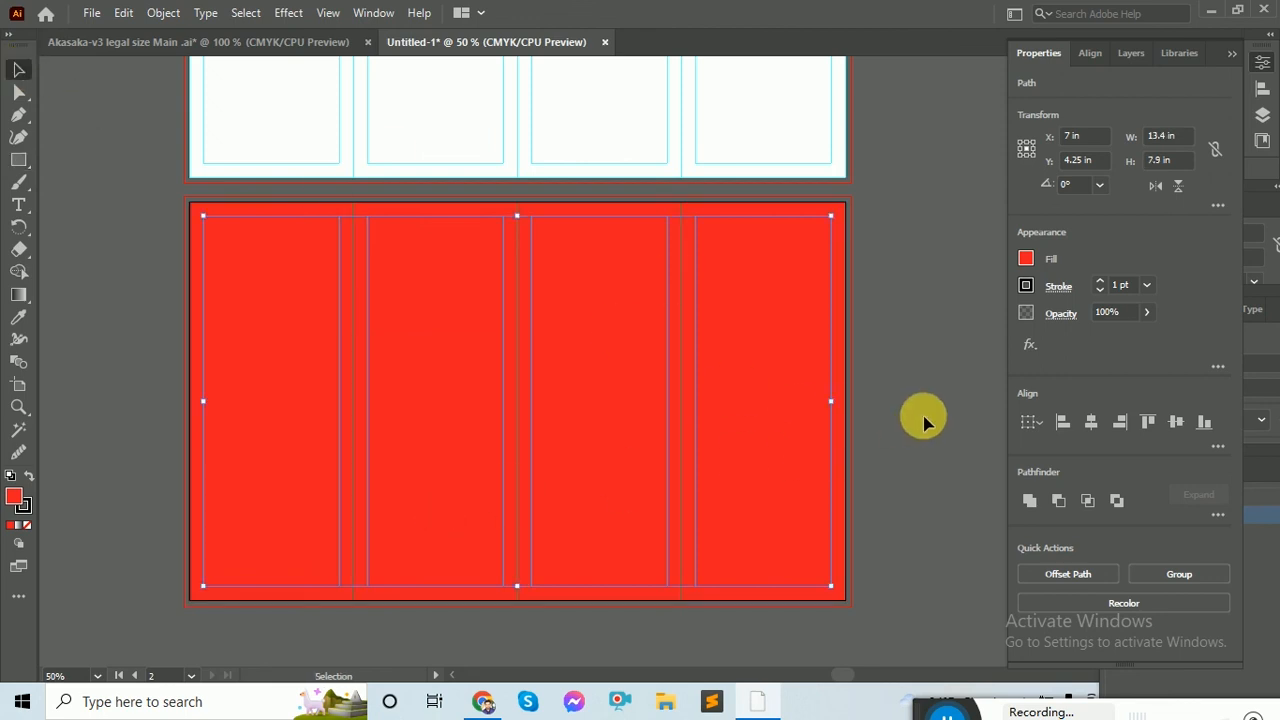
{"action": "scroll", "coordinate": [57, 277], "scroll_direction": "left", "scroll_amount": 1}
{"action": "left_click", "coordinate": [414, 434]}
{"action": "left_click", "coordinate": [164, 13]}
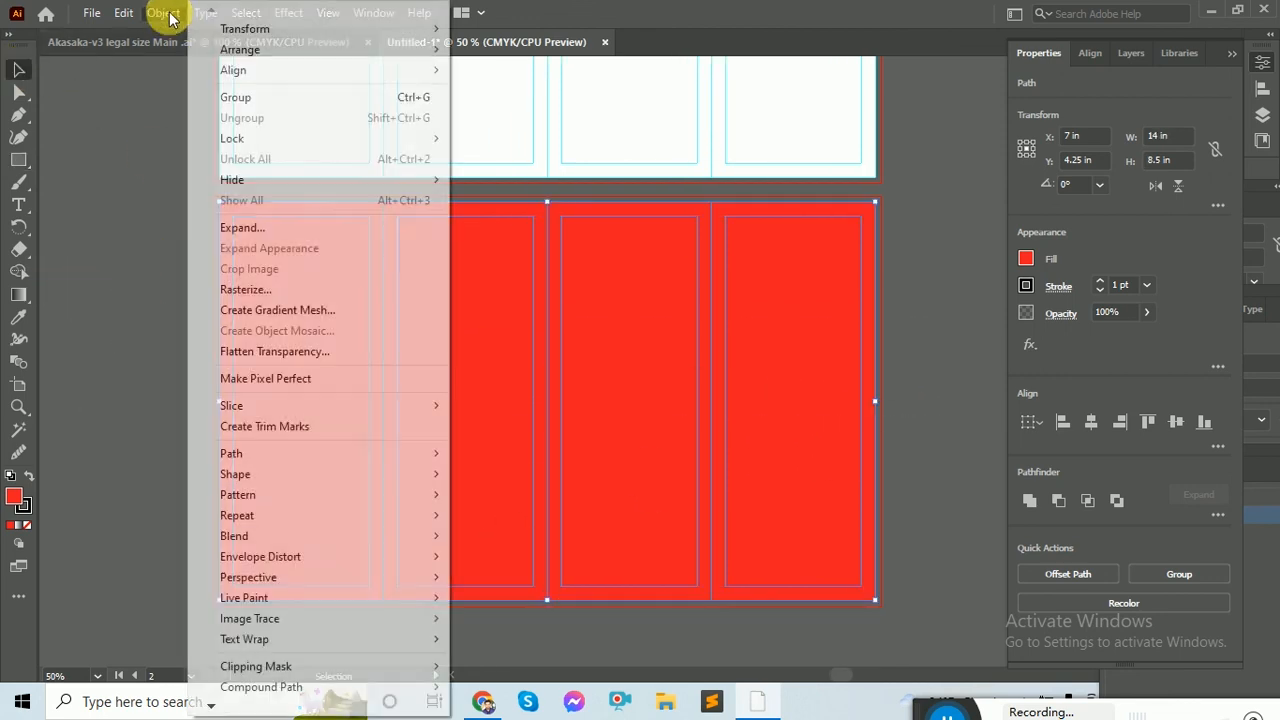
{"action": "left_click", "coordinate": [466, 10]}
{"action": "left_click", "coordinate": [330, 13]}
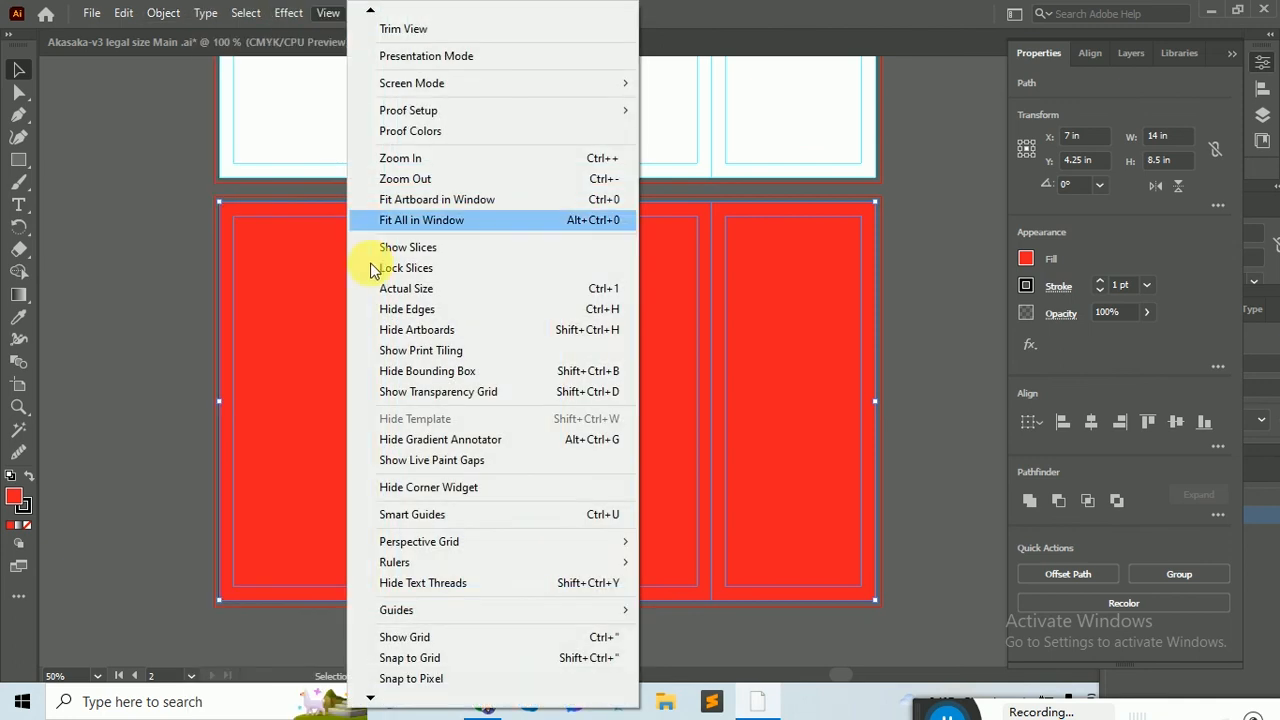
{"action": "mouse_move", "coordinate": [489, 608]}
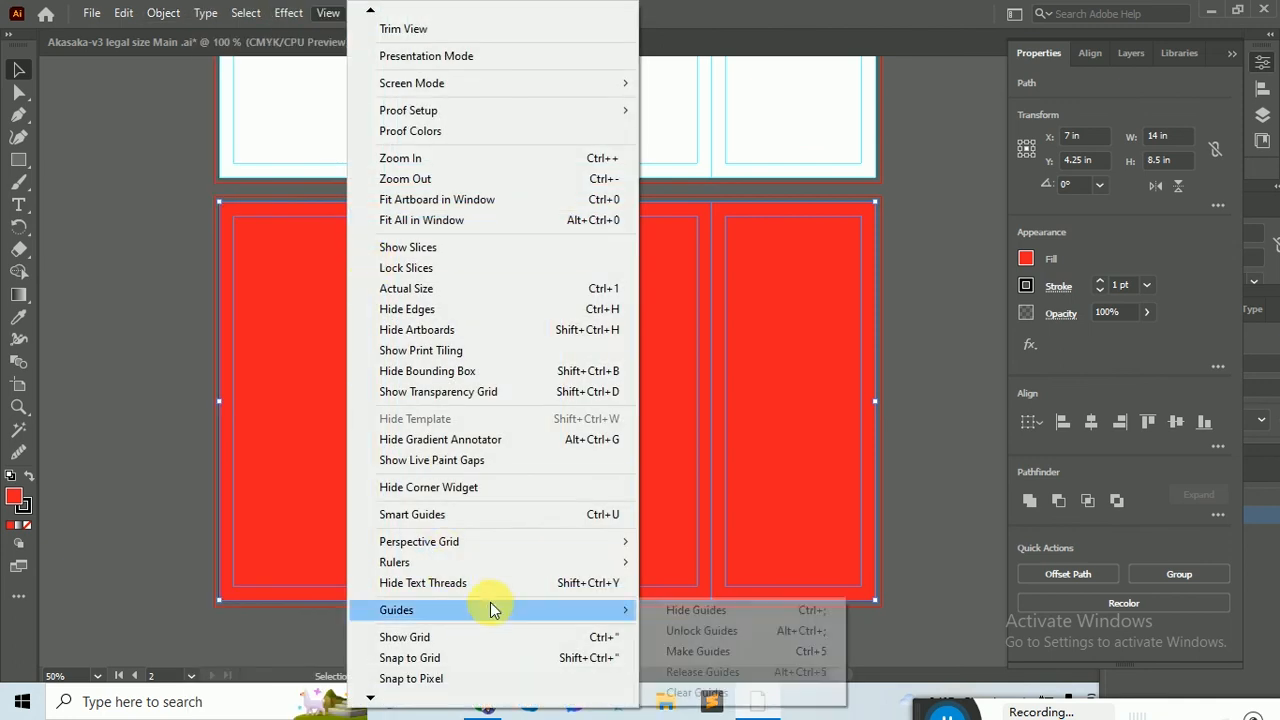
{"action": "left_click", "coordinate": [757, 655]}
Step: Review the column and margin guides across both artboards
{"action": "scroll", "coordinate": [910, 550], "scroll_direction": "up", "scroll_amount": 4}
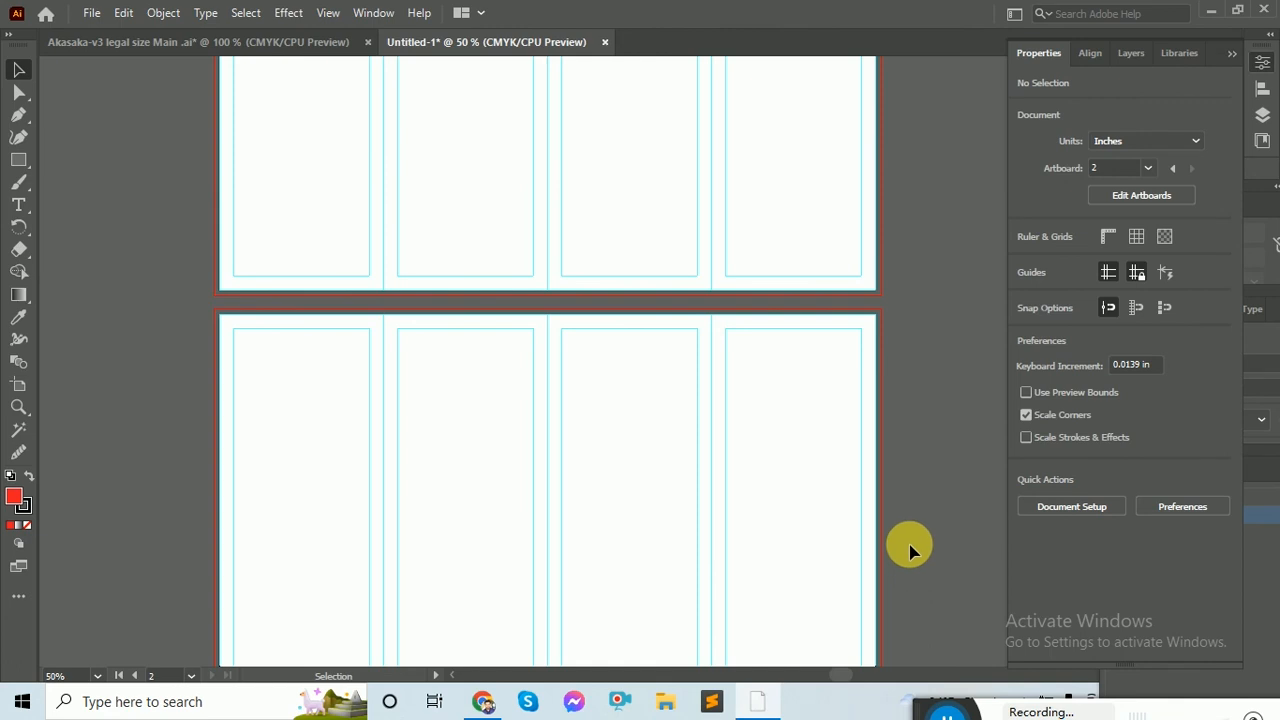
{"action": "scroll", "coordinate": [910, 550], "scroll_direction": "up", "scroll_amount": 2}
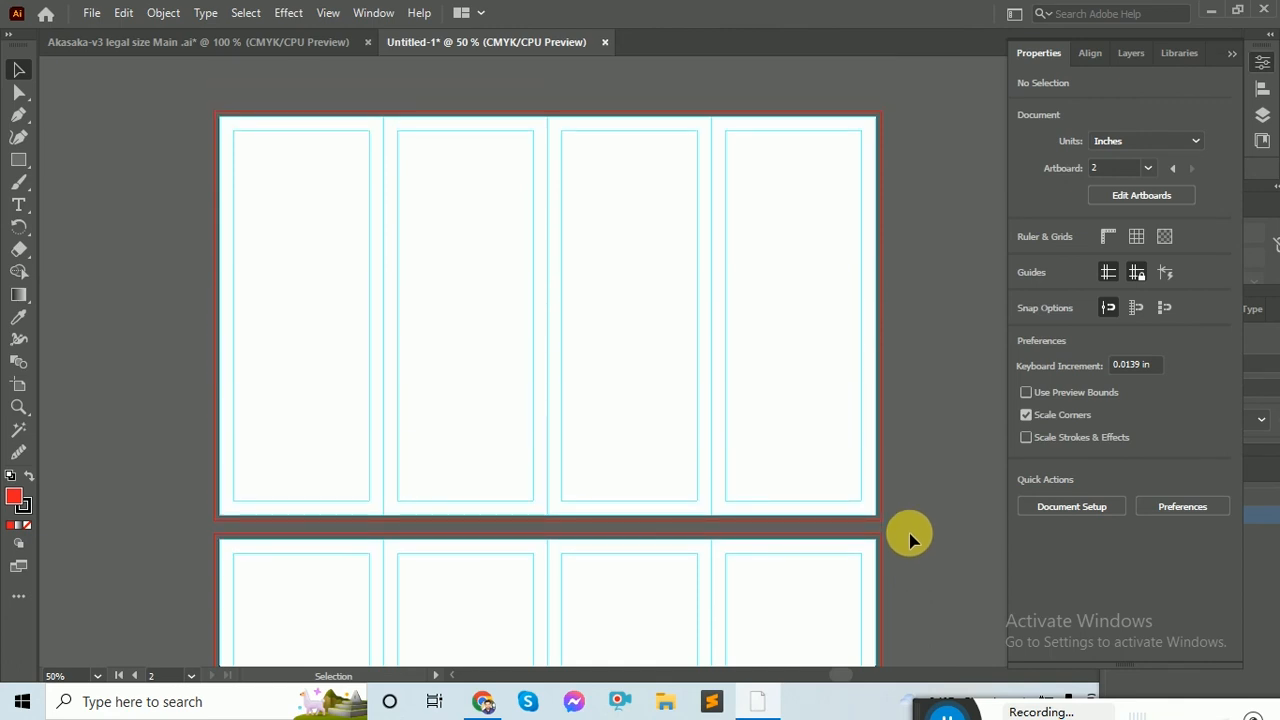
{"action": "scroll", "coordinate": [910, 540], "scroll_direction": "down", "scroll_amount": 5}
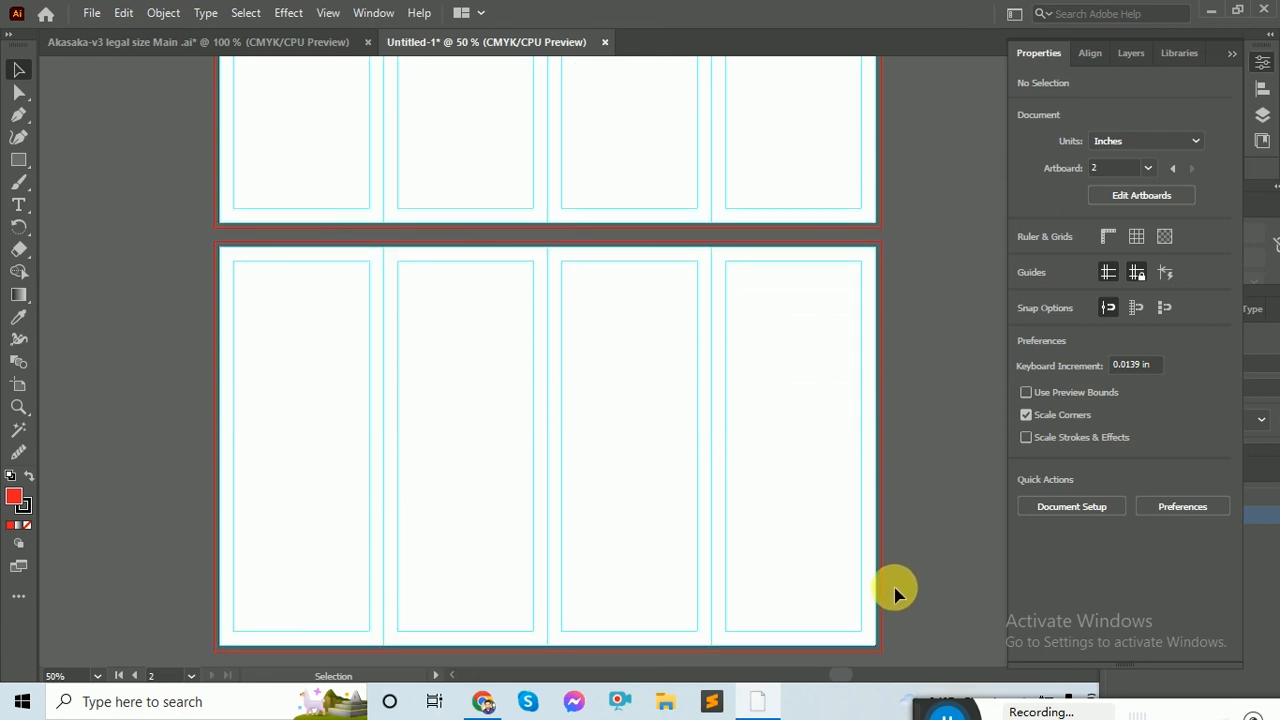
{"action": "scroll", "coordinate": [895, 590], "scroll_direction": "up", "scroll_amount": 6}
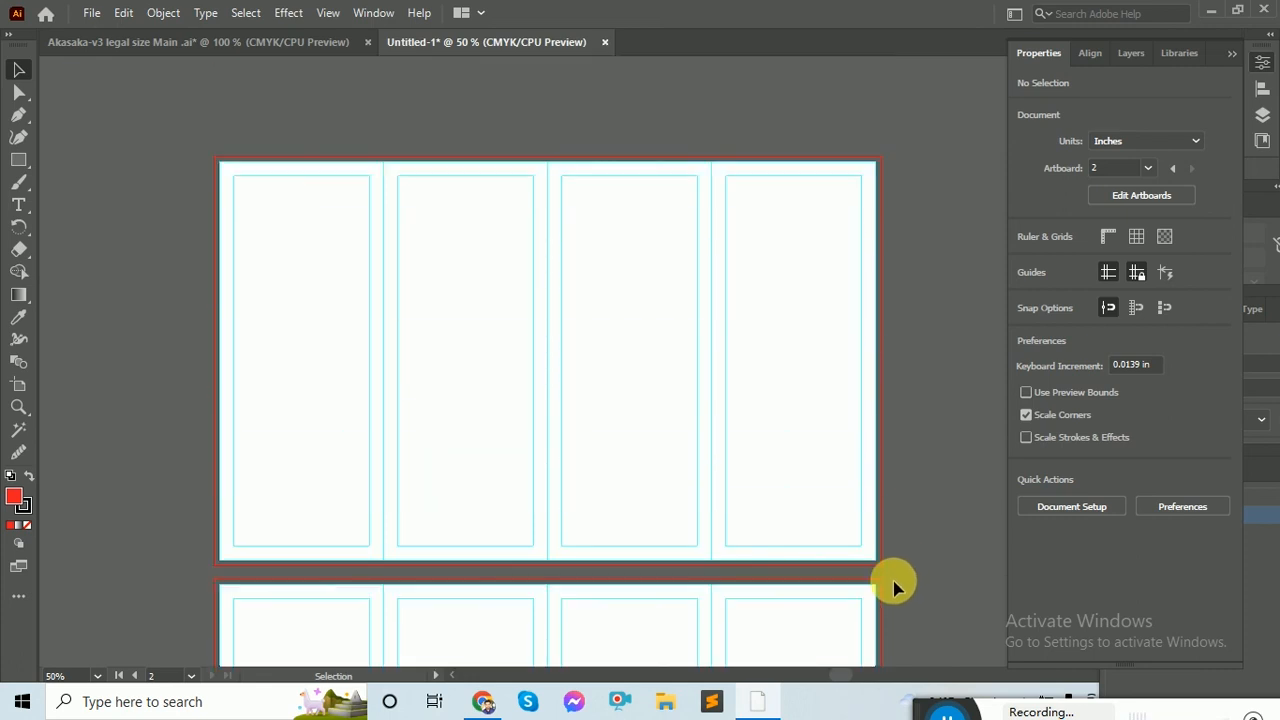